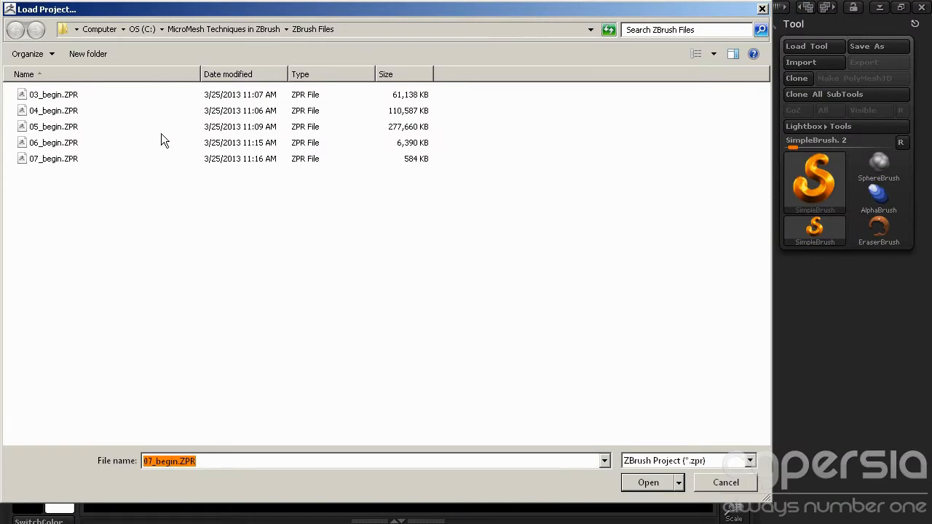
Step: Open the project 03_begin.ZPR and bring the creature's back into view
click(56, 96)
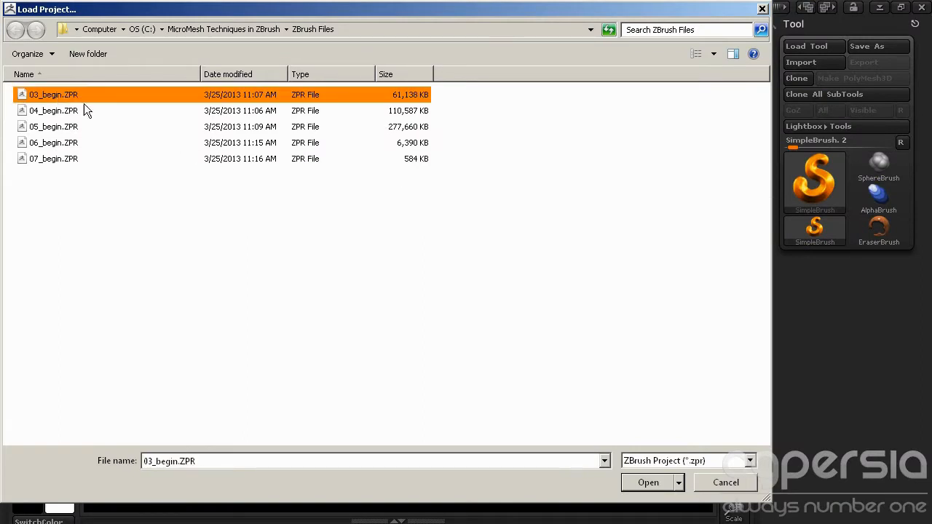
click(650, 483)
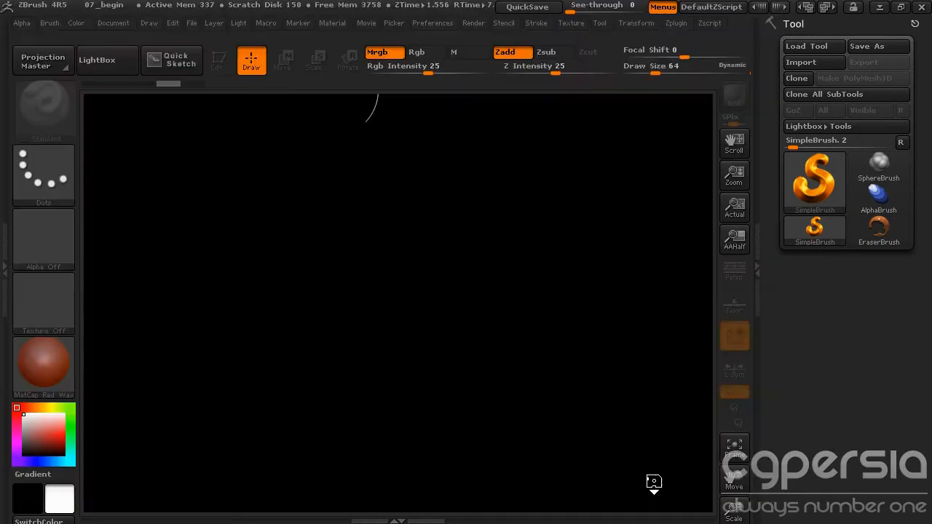
drag(626, 325, 531, 333)
drag(558, 288, 495, 284)
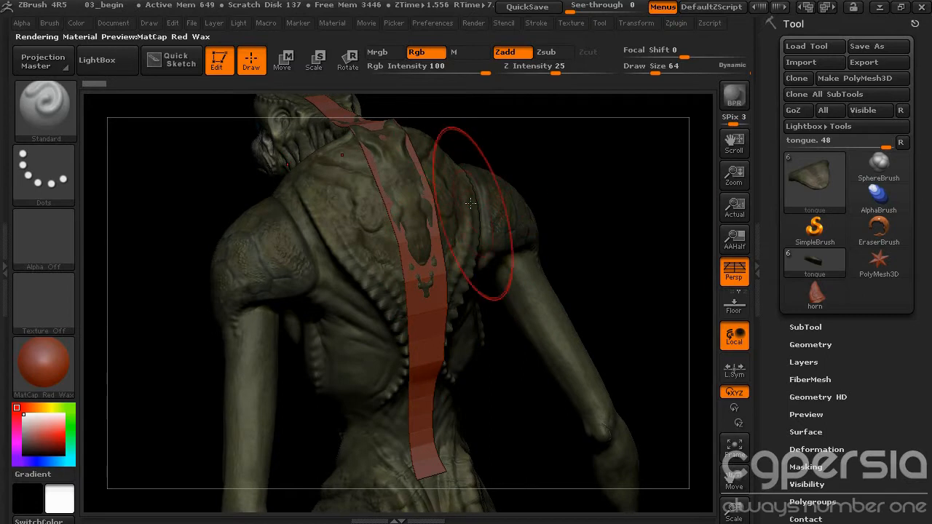
drag(605, 219, 642, 352)
Step: Select the back_strip subtool and isolate it with Solo
click(805, 326)
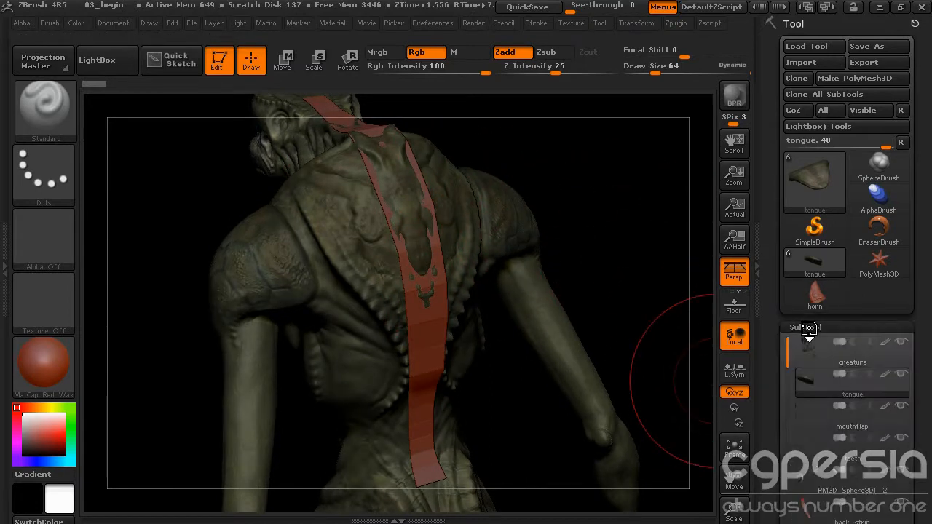
click(836, 193)
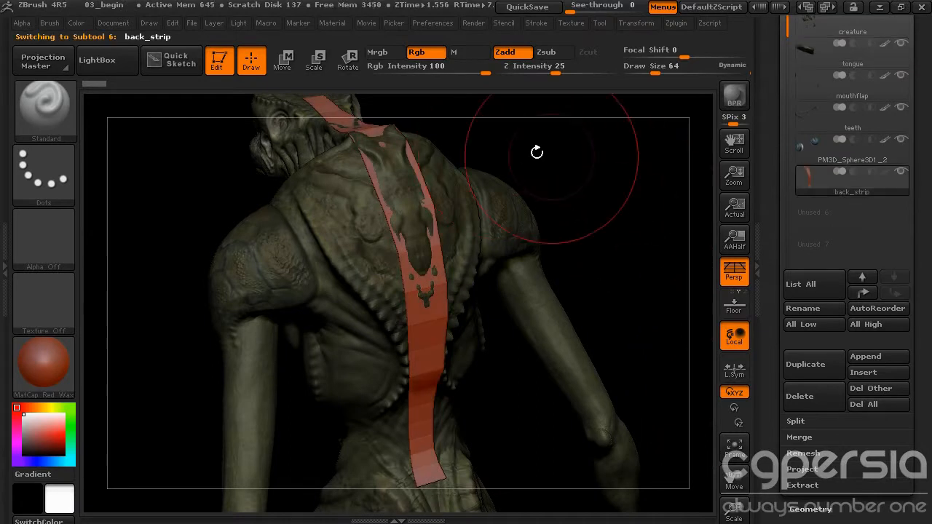
click(626, 23)
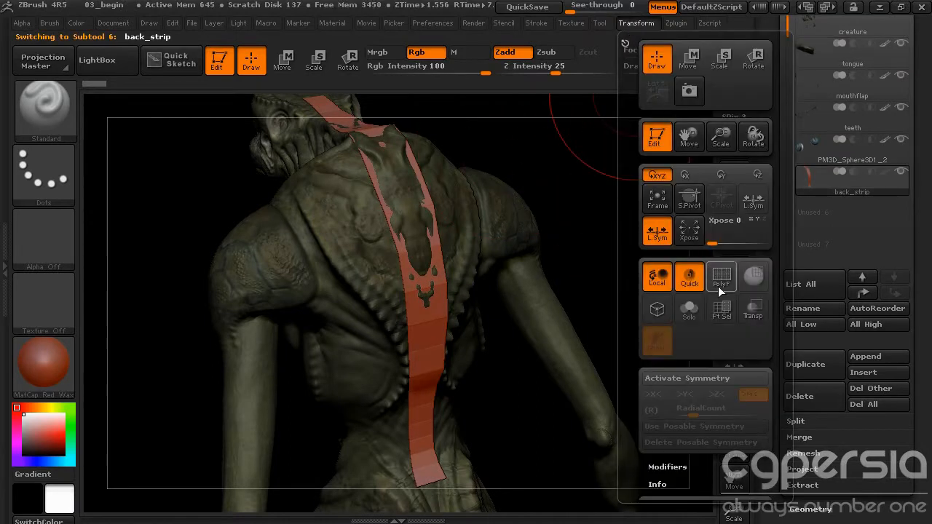
click(689, 313)
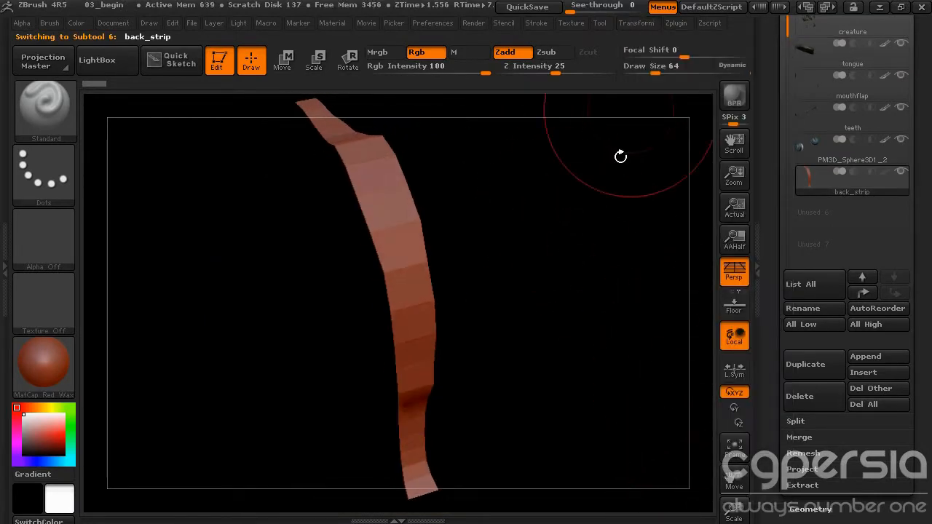
Step: Show the PolyFrame on the back strip and examine its polygon layout and polygon count
click(632, 24)
drag(514, 192, 562, 237)
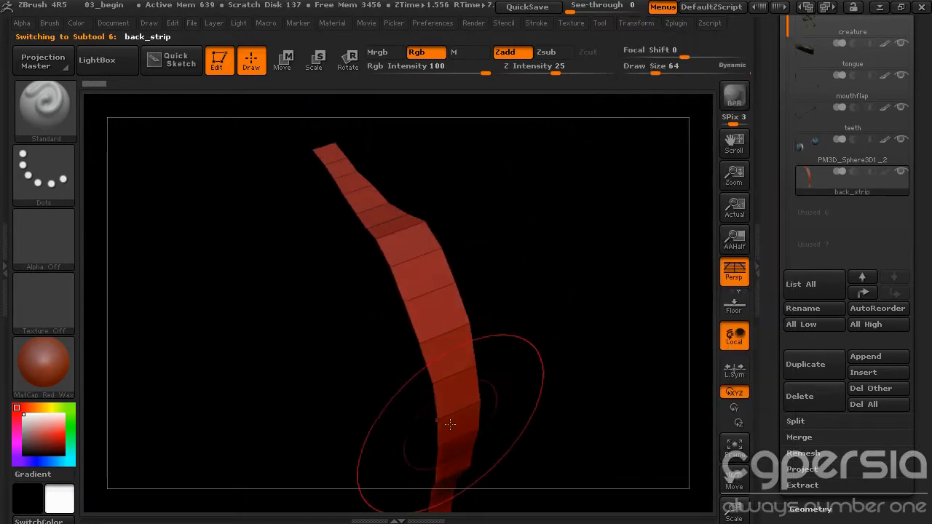
drag(339, 125, 542, 257)
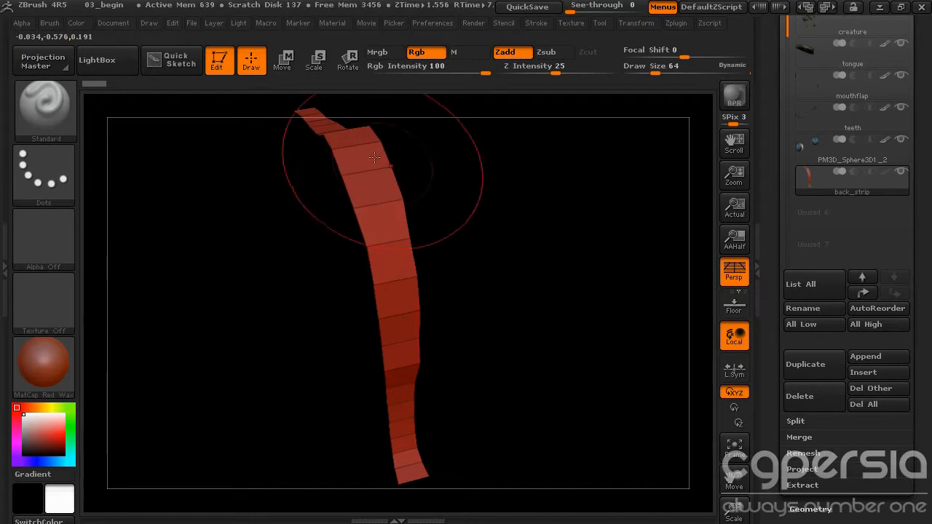
drag(584, 308, 480, 221)
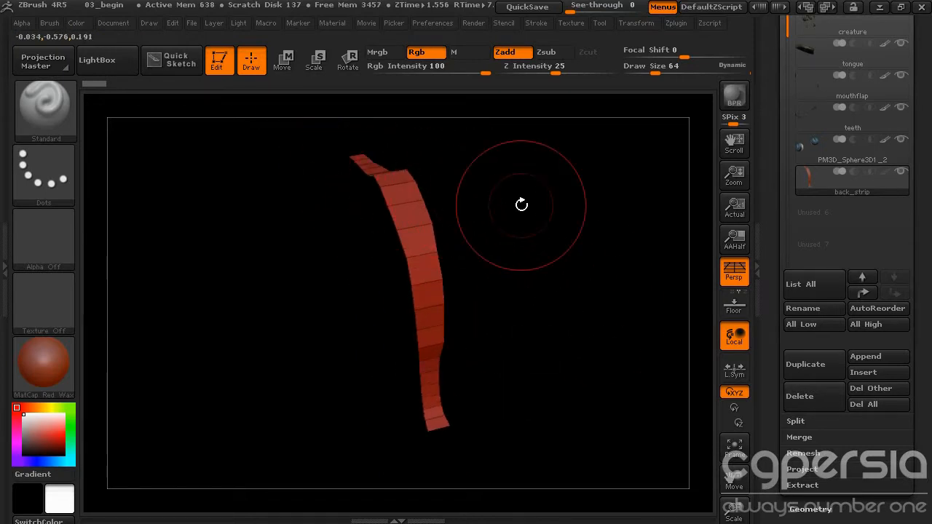
drag(522, 204, 439, 173)
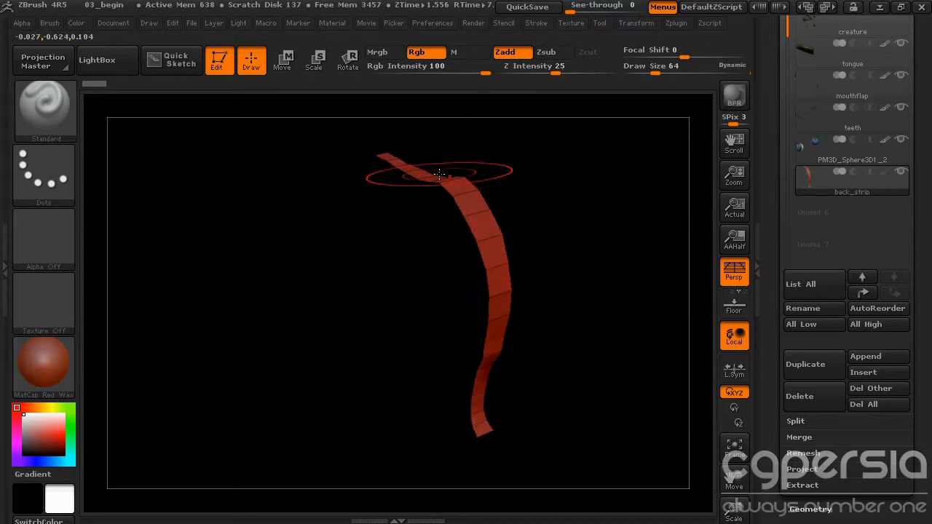
mouse_move(578, 245)
mouse_down()
mouse_move(581, 254)
mouse_move(606, 252)
mouse_up()
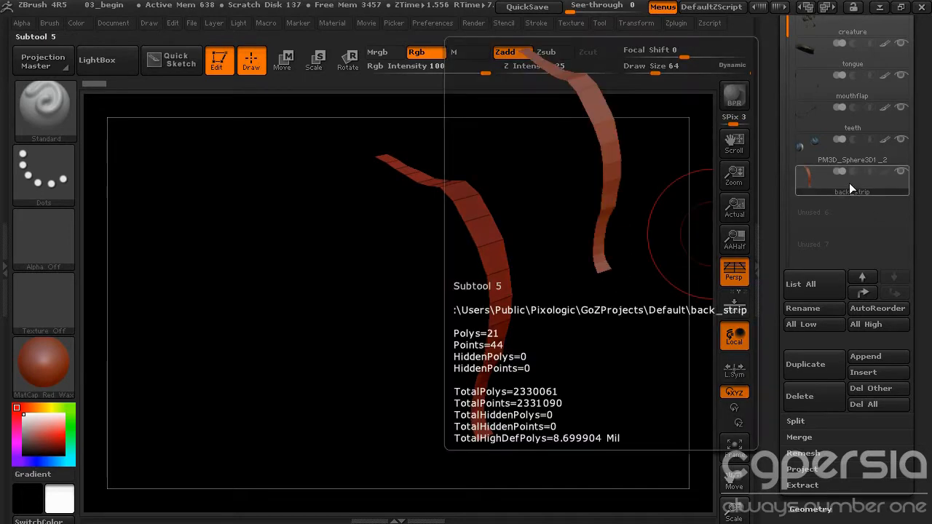
drag(595, 212, 561, 208)
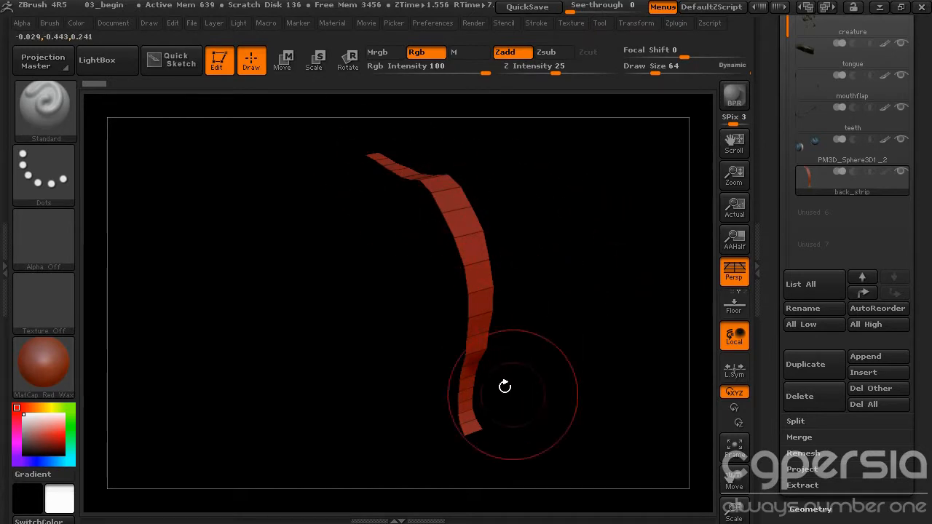
Step: Turn off PolyFrame and Solo to display the whole creature again
click(643, 23)
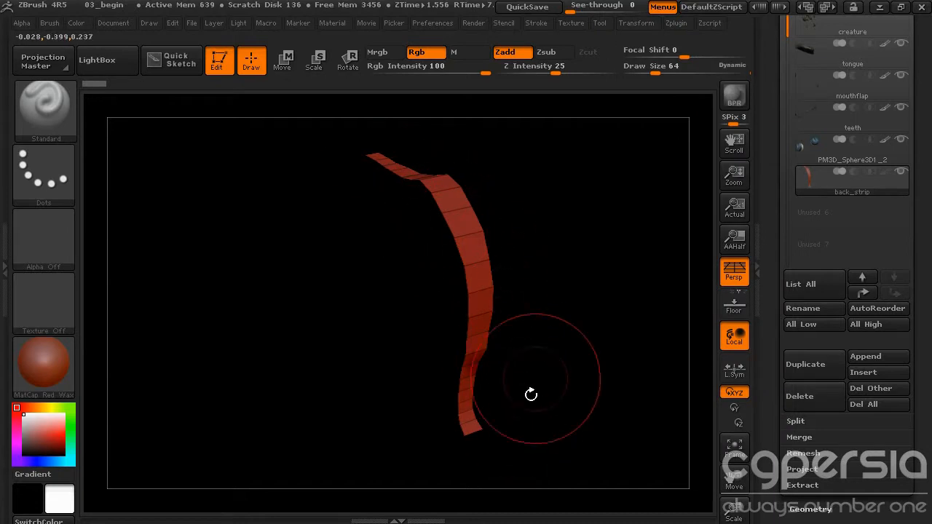
click(635, 24)
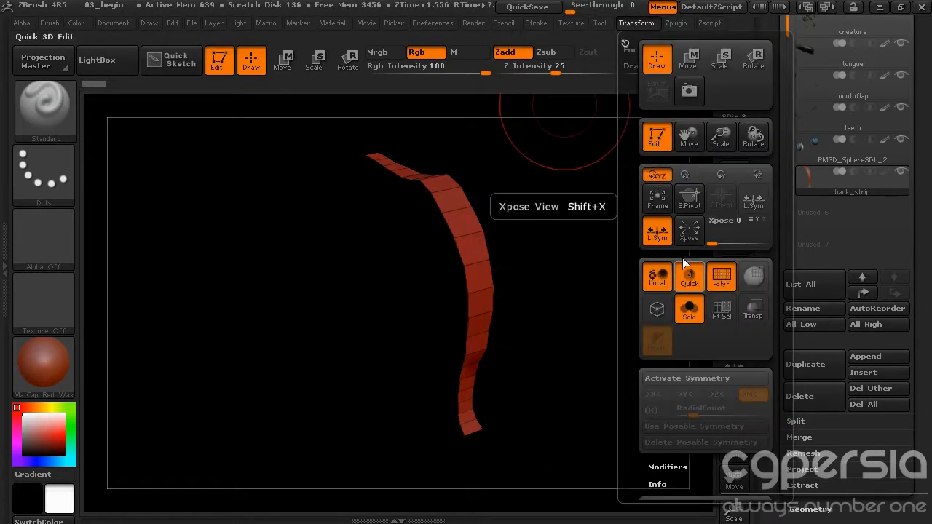
click(728, 277)
drag(597, 256, 638, 197)
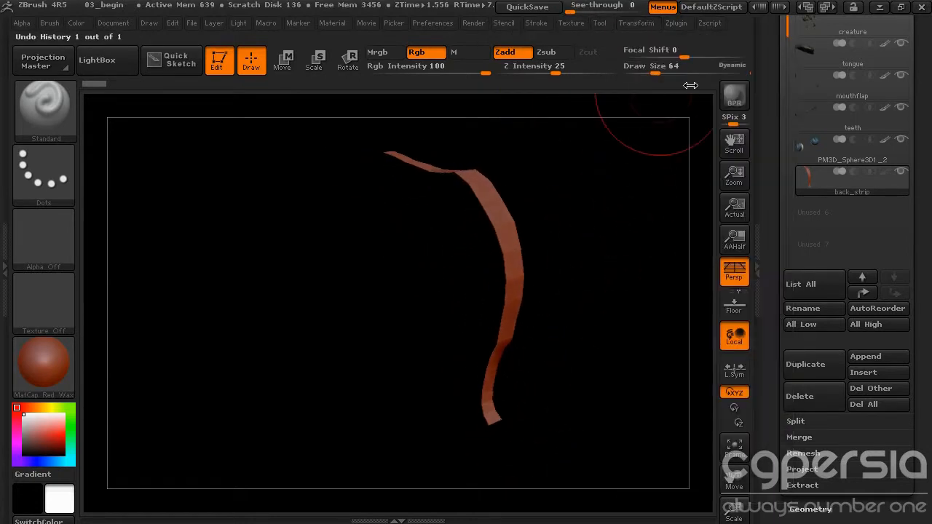
click(638, 23)
click(690, 311)
Step: Switch to the horn tool and examine its shape and orientation from several angles
drag(589, 216, 648, 205)
drag(770, 77, 773, 180)
click(827, 207)
drag(677, 216, 704, 200)
drag(649, 260, 557, 321)
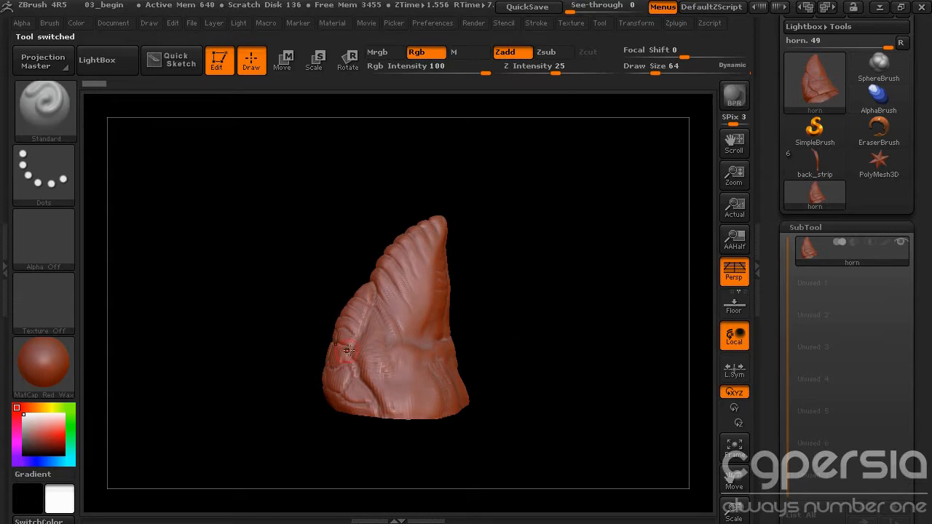
drag(506, 271, 482, 324)
drag(502, 416, 519, 334)
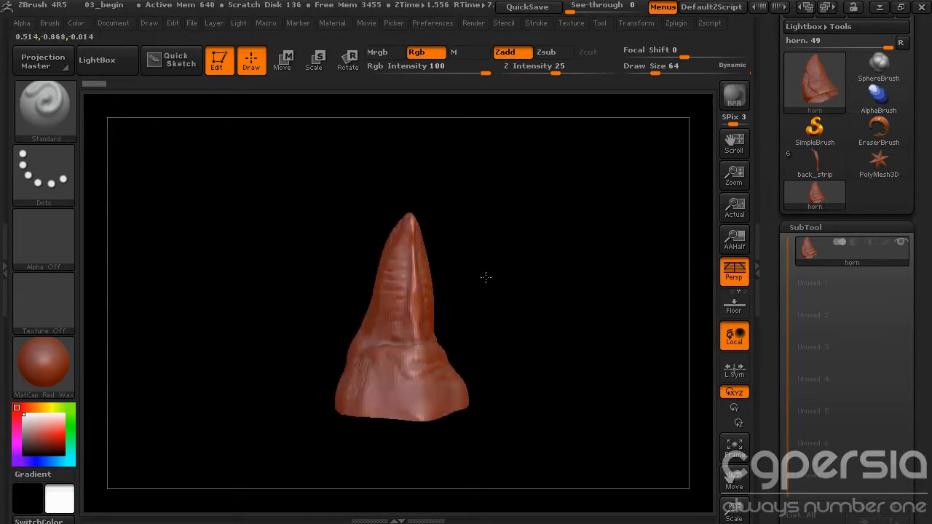
drag(580, 294, 628, 304)
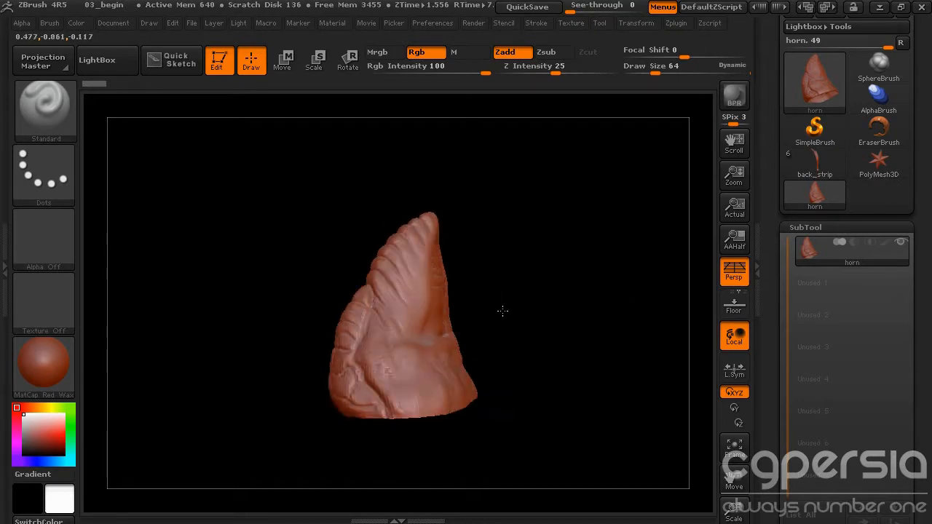
drag(478, 293, 368, 366)
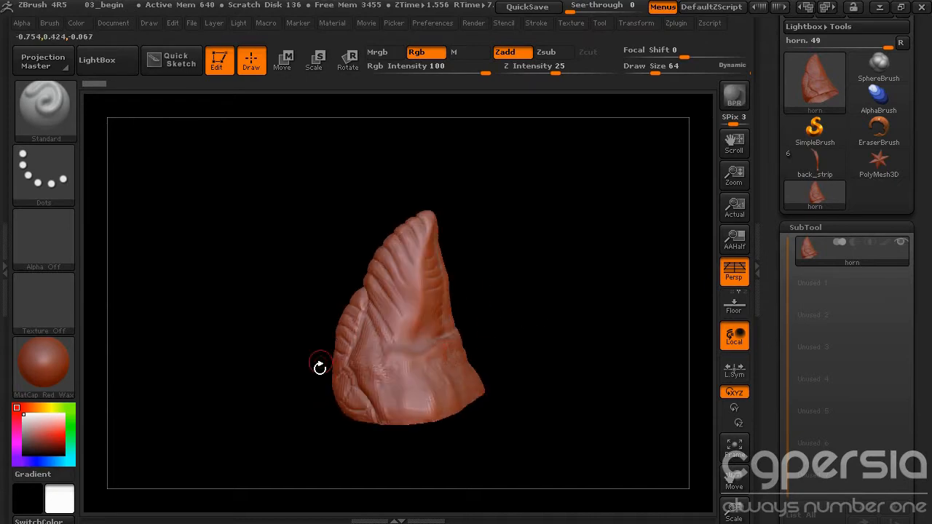
drag(504, 292, 548, 312)
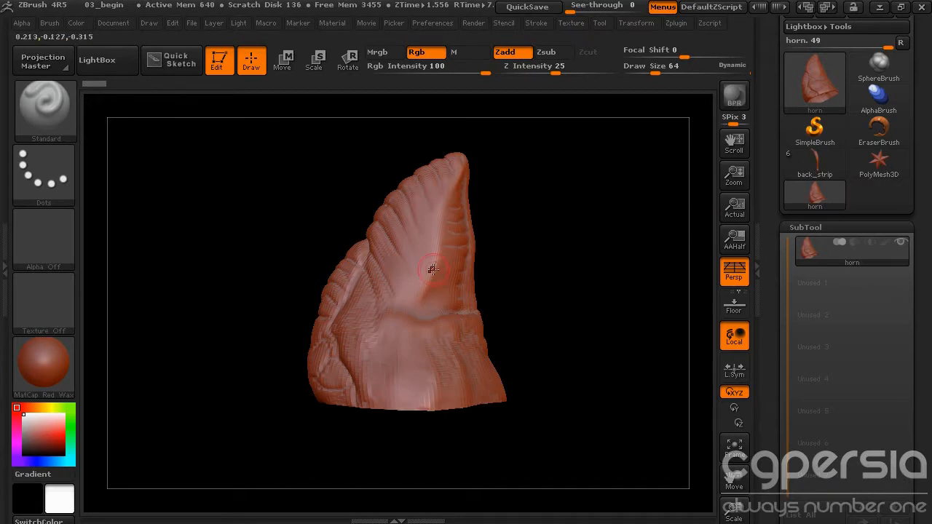
Step: Switch back to the back_strip tool and view the creature from behind
click(815, 164)
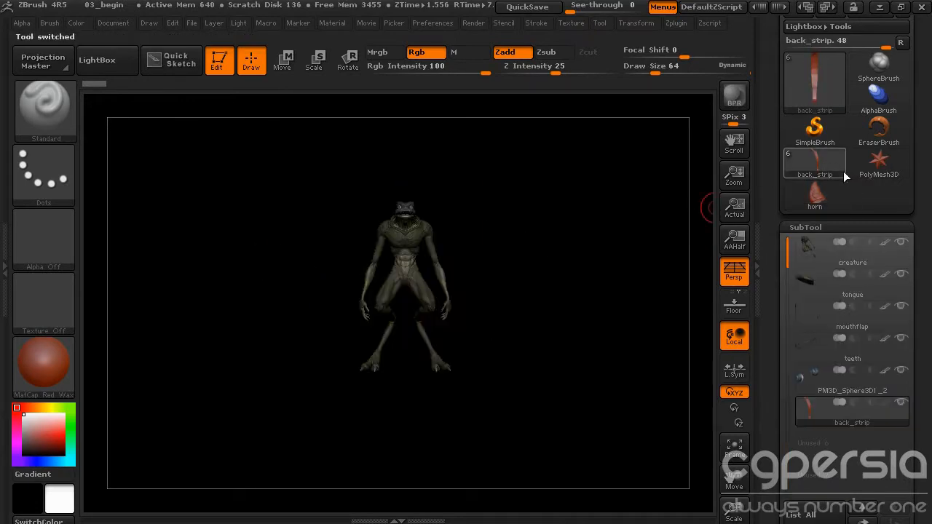
drag(677, 251, 585, 339)
alt+drag(640, 146, 646, 251)
Step: Assign the horn tool as the Micro Mesh for the back_strip subtool's polygons
drag(776, 324, 777, 311)
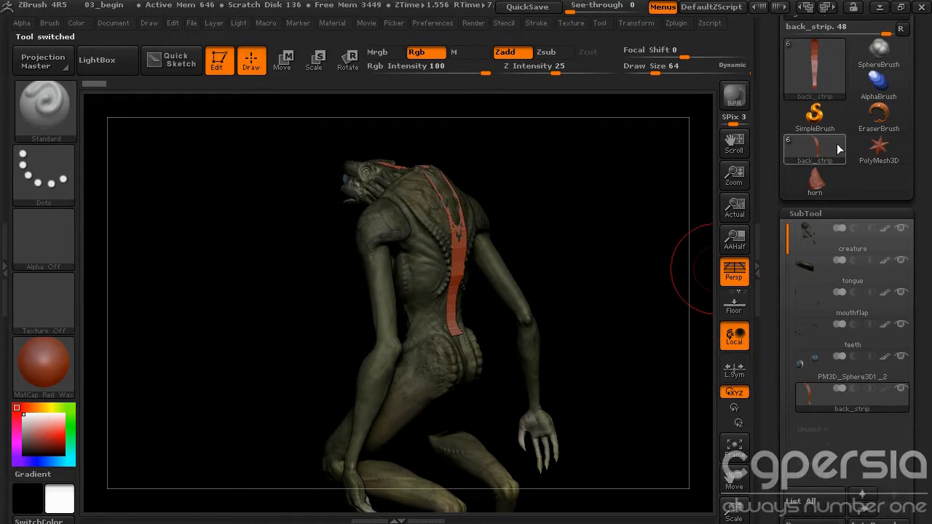
drag(783, 397, 766, 225)
click(805, 373)
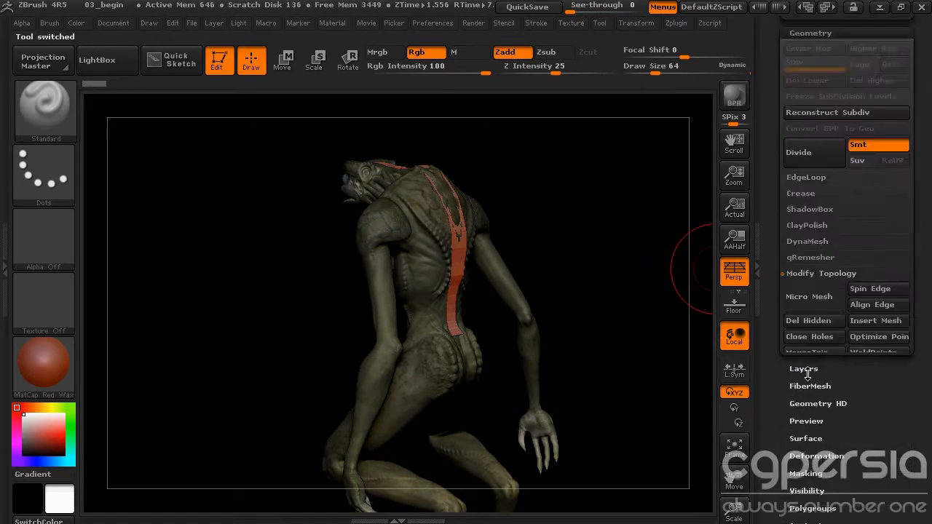
click(816, 286)
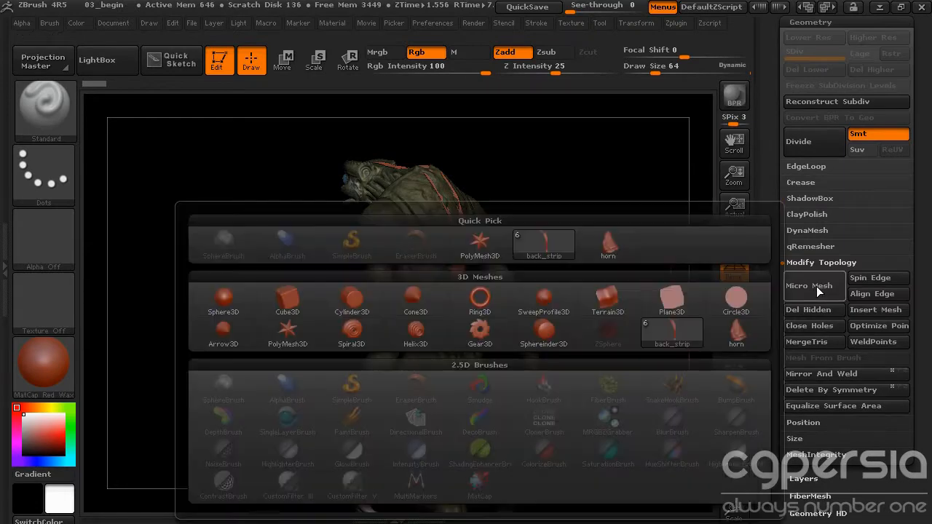
click(617, 250)
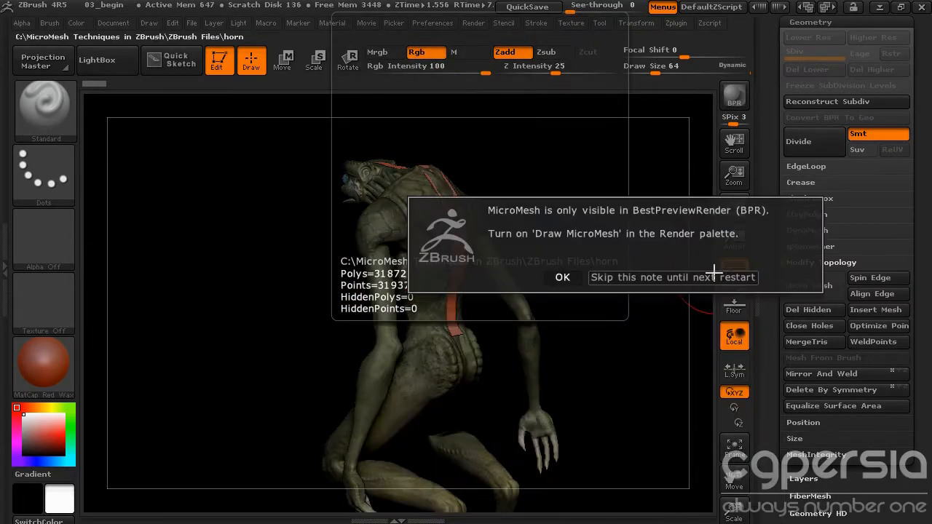
click(568, 277)
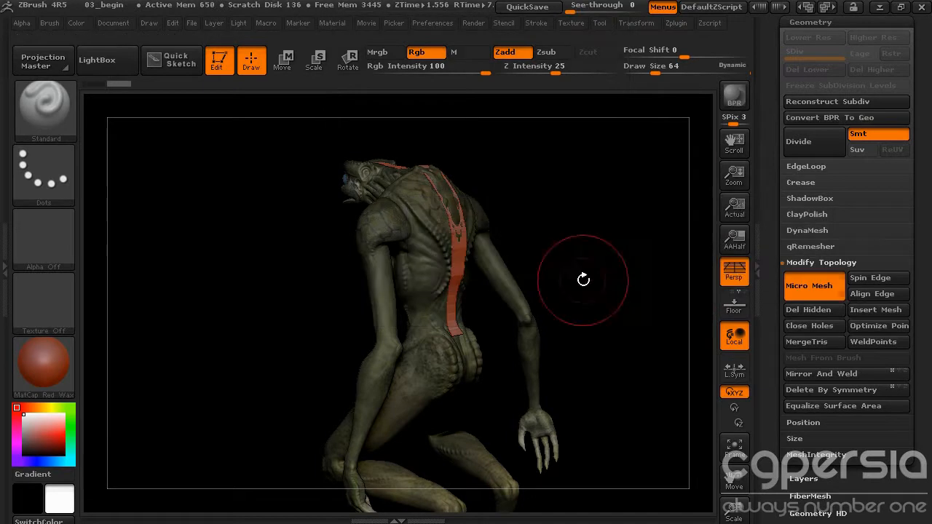
Step: Enable Draw MicroMesh in the render properties and frame the strip on the creature's upper back
click(472, 22)
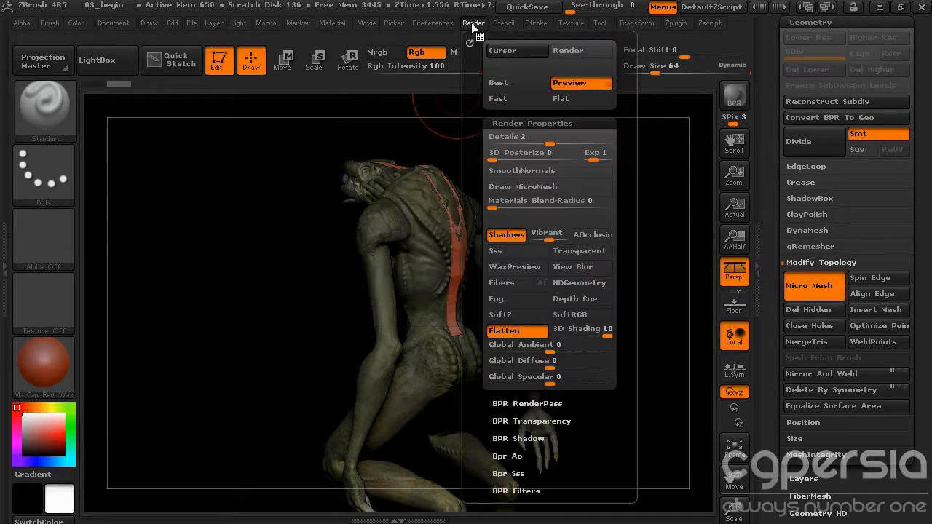
click(539, 188)
alt+drag(618, 212, 493, 362)
drag(601, 233, 610, 212)
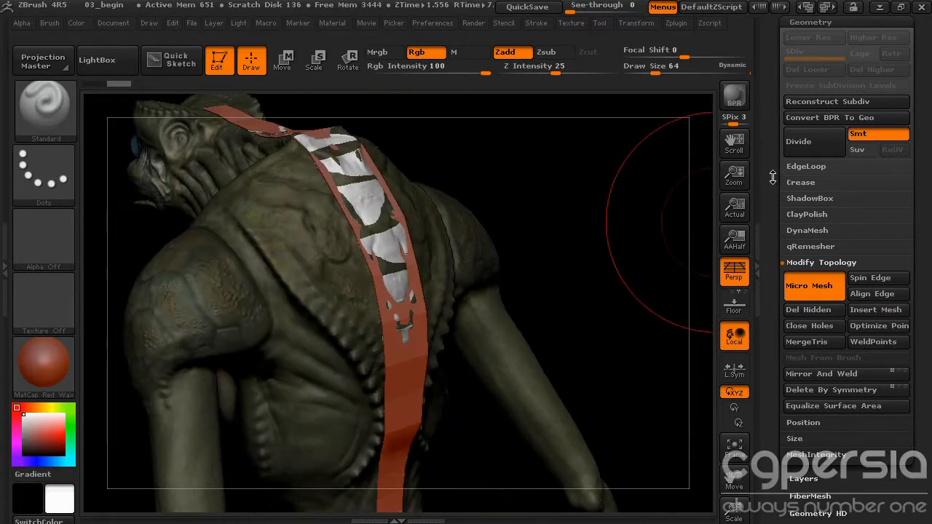
Step: Hide the creature subtool and examine how the horn MicroMesh is oriented along the back strip
drag(772, 184, 774, 479)
click(803, 300)
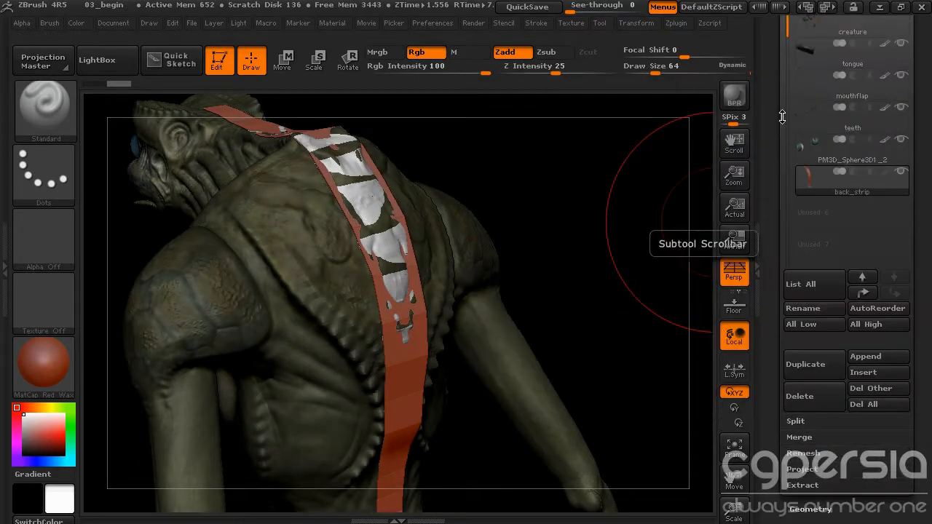
click(900, 171)
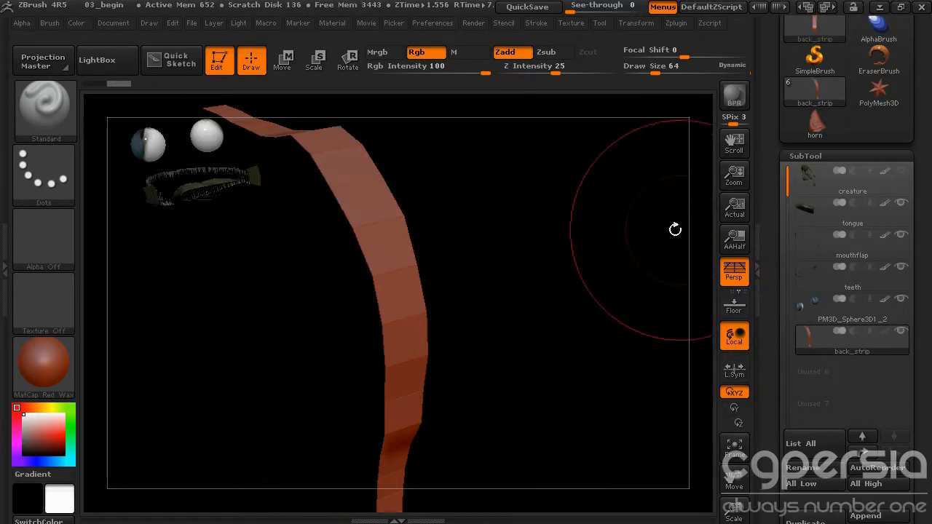
drag(597, 235, 605, 208)
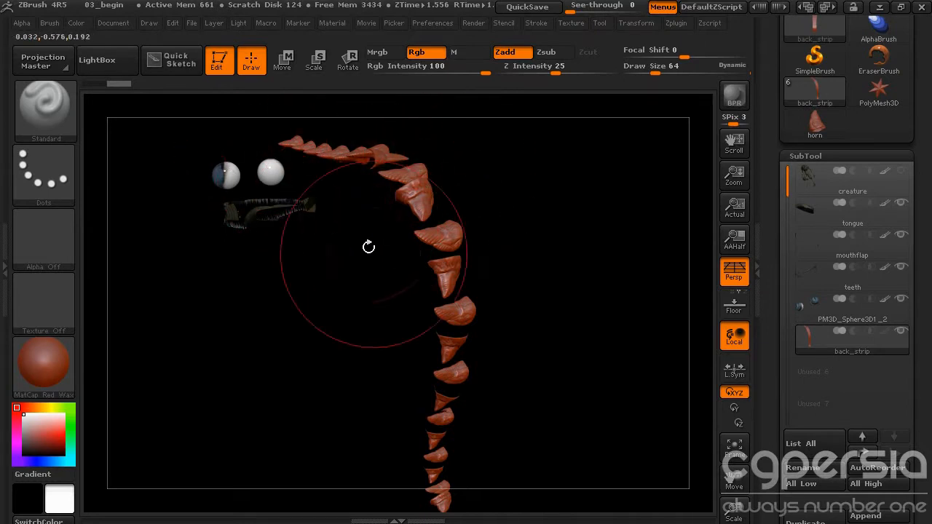
drag(614, 334, 607, 332)
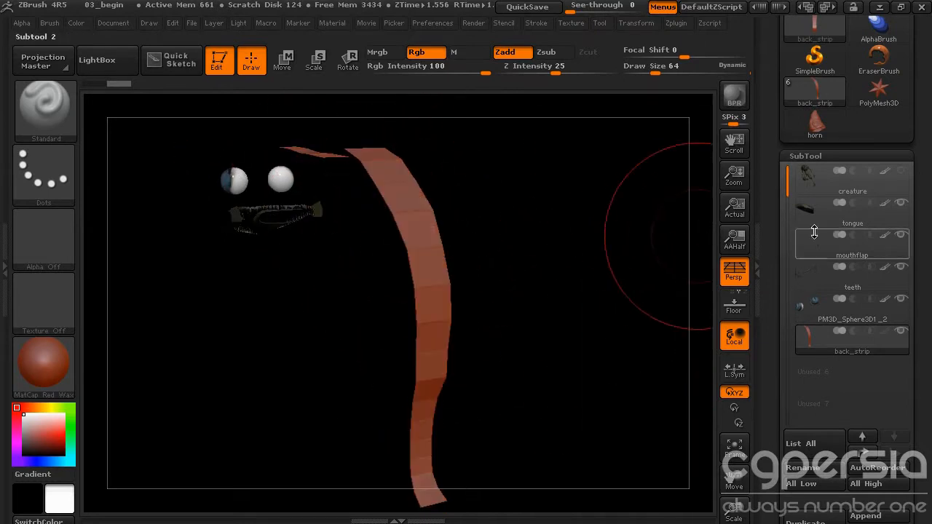
Step: Switch to the horn tool, rotate its Preview to look straight down on the tip, and store that orientation
click(814, 125)
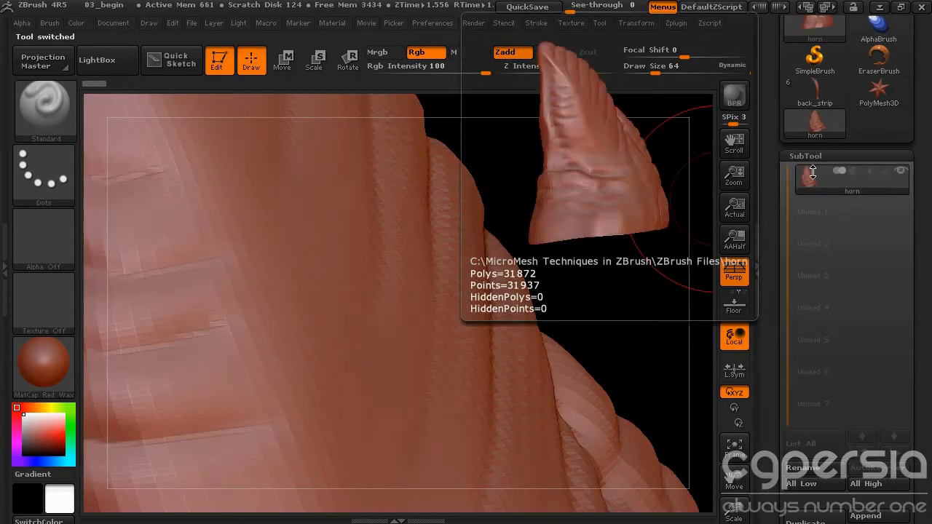
drag(770, 166, 773, 81)
alt+drag(648, 311, 501, 122)
click(804, 320)
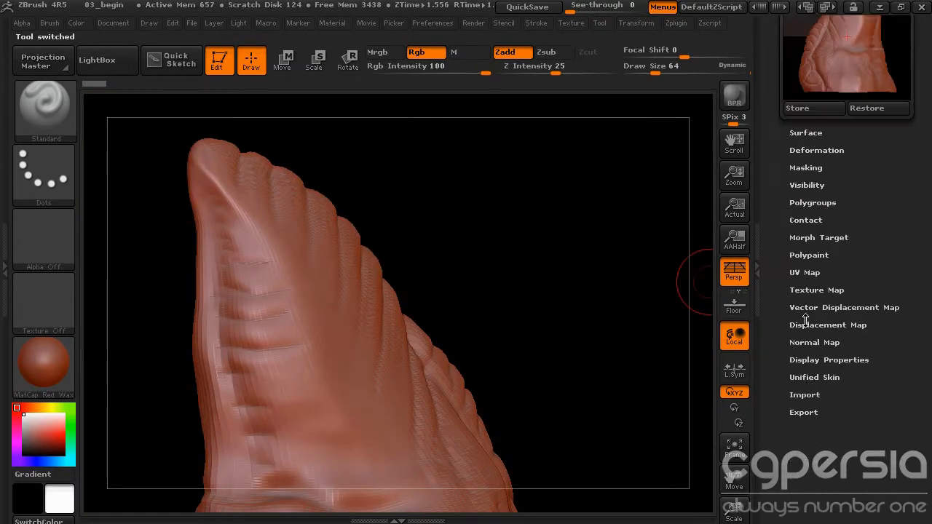
drag(770, 228, 786, 309)
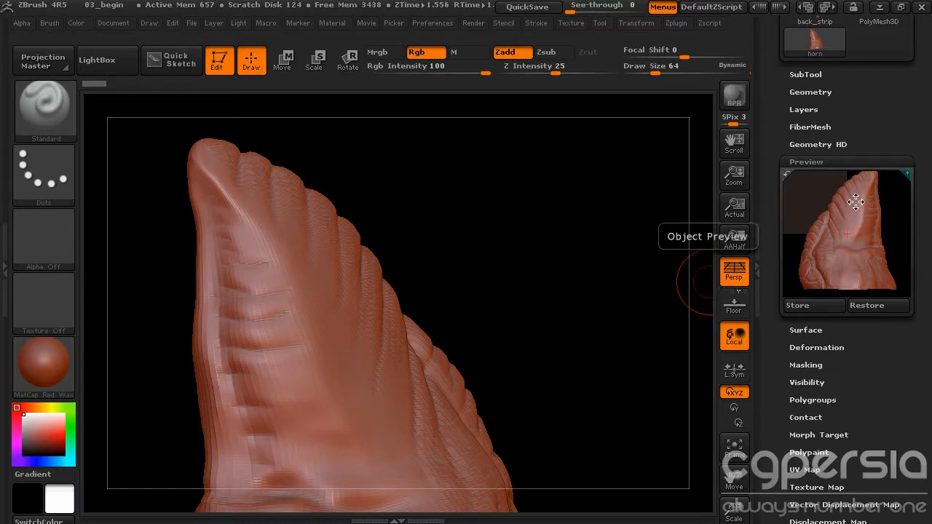
drag(856, 197, 900, 241)
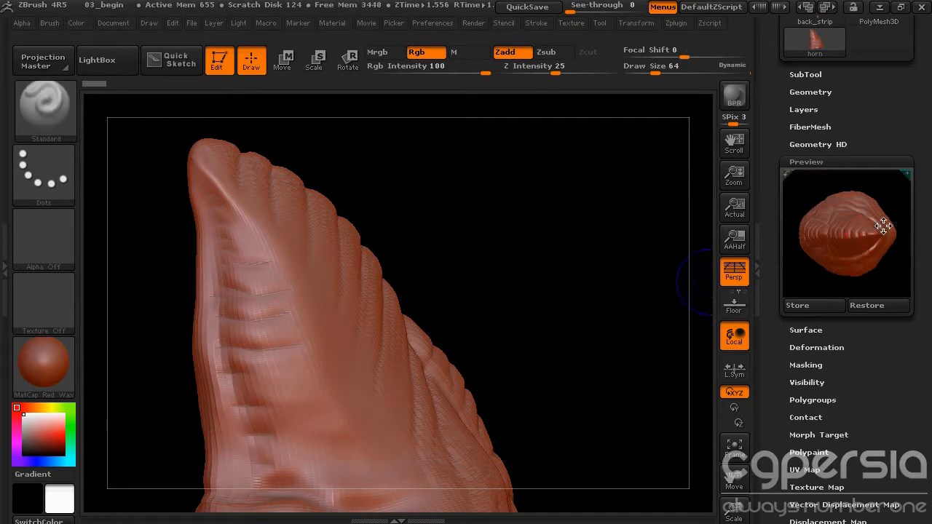
click(820, 308)
drag(597, 232, 596, 266)
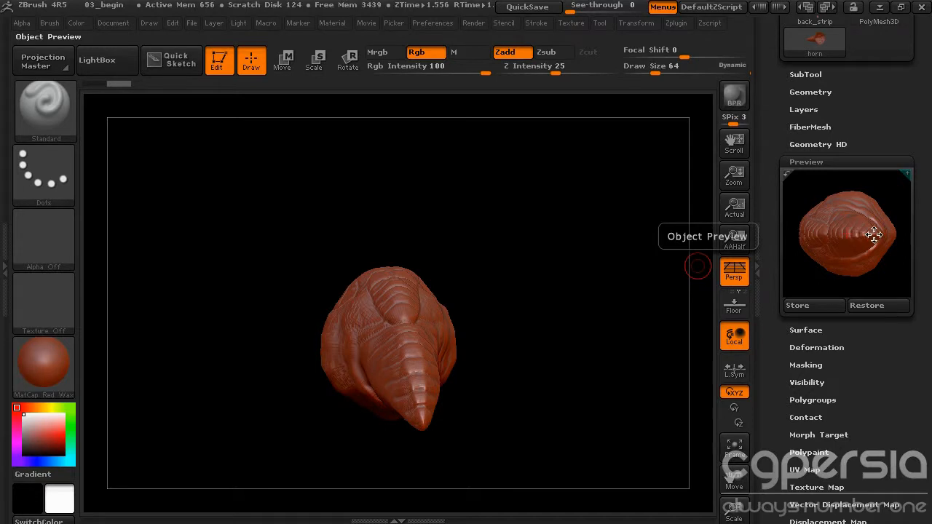
Step: Switch back to the back_strip tool, frame it, and reassign the reoriented horn as its Micro Mesh
drag(766, 162, 772, 283)
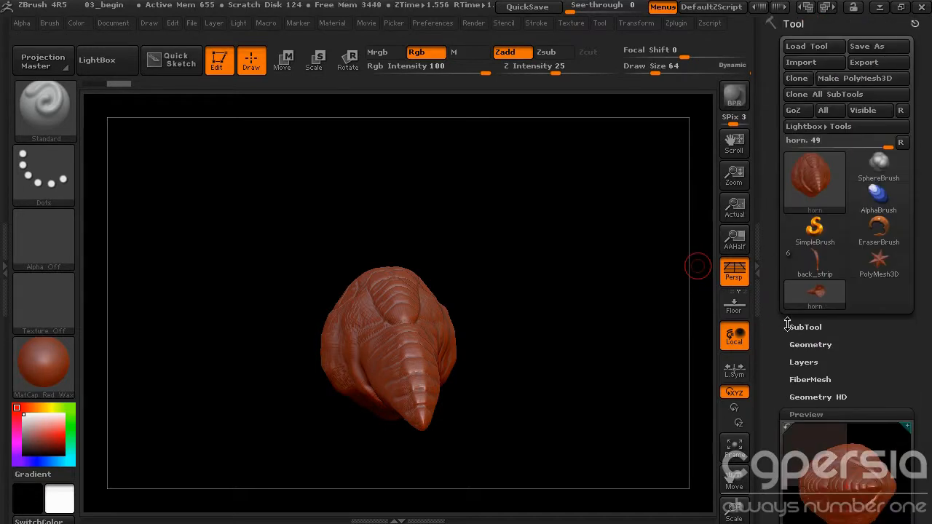
click(810, 265)
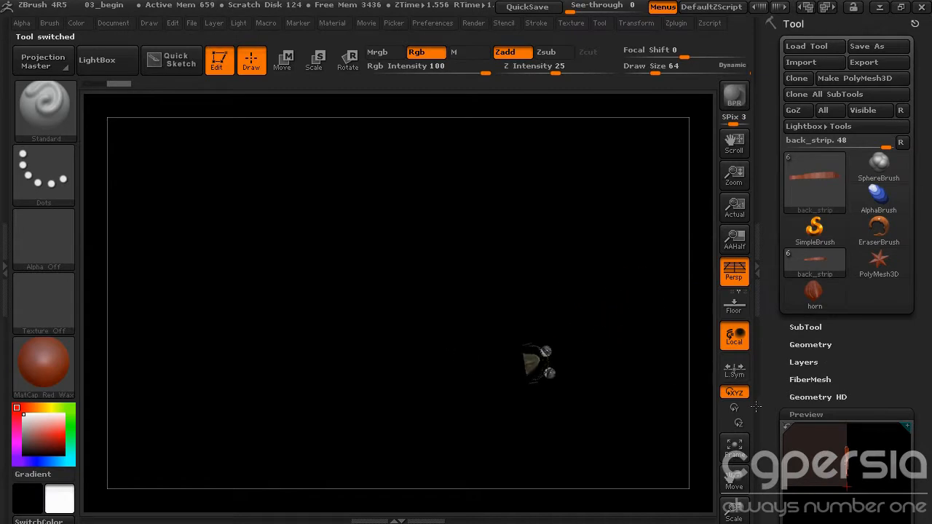
click(738, 449)
drag(666, 429, 608, 397)
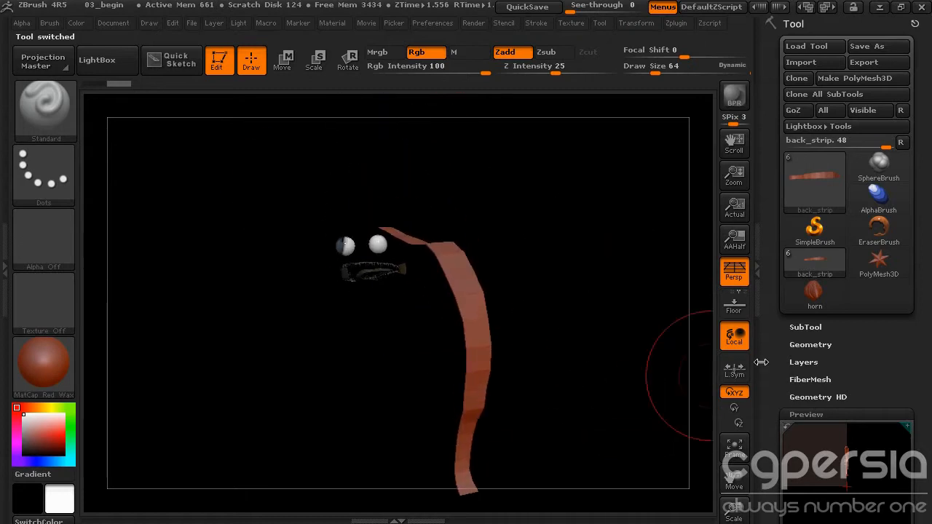
click(796, 414)
click(810, 344)
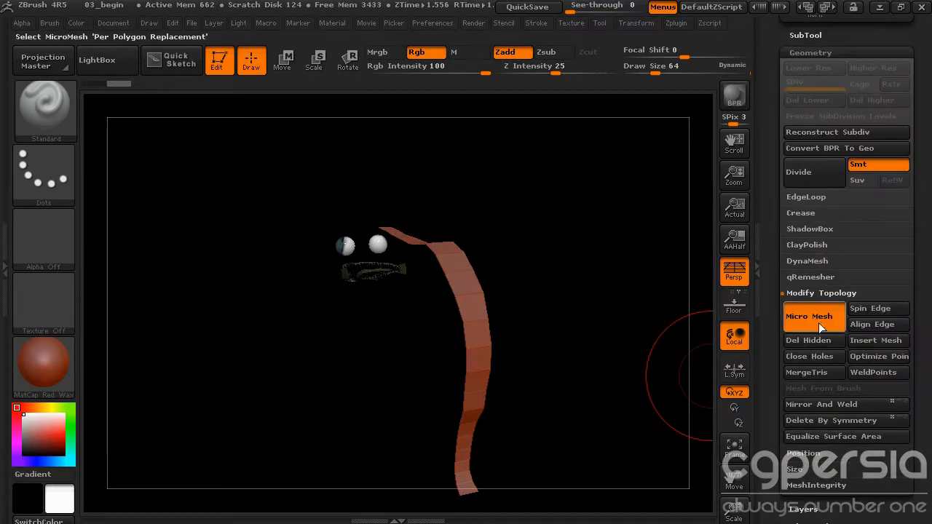
click(817, 315)
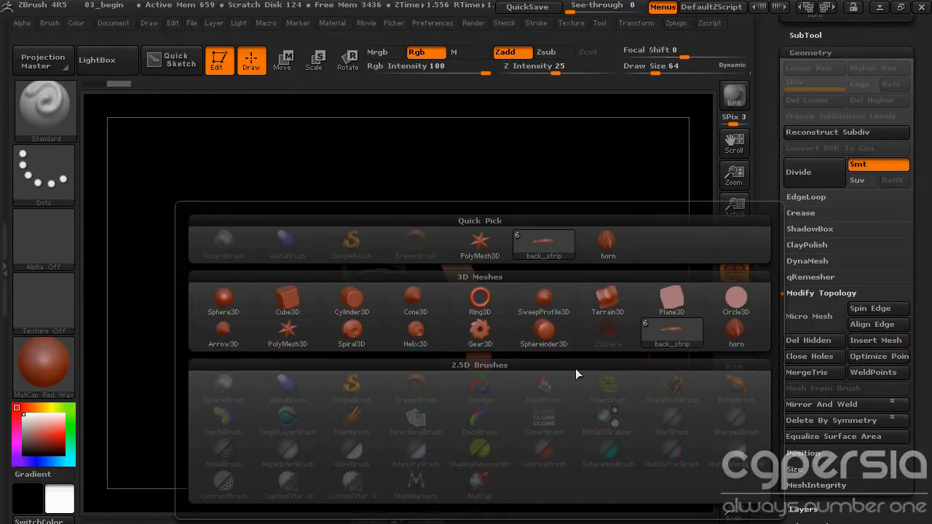
click(719, 337)
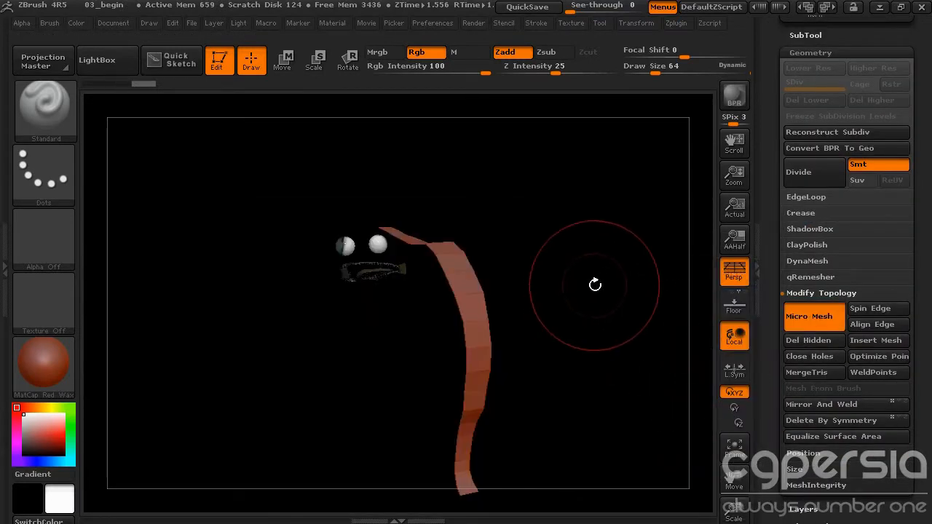
Step: Render BPR previews of the strip from several angles and examine the horns' orientation
mouse_move(611, 256)
mouse_down()
mouse_move(633, 277)
mouse_move(617, 318)
mouse_move(628, 279)
mouse_up()
click(733, 100)
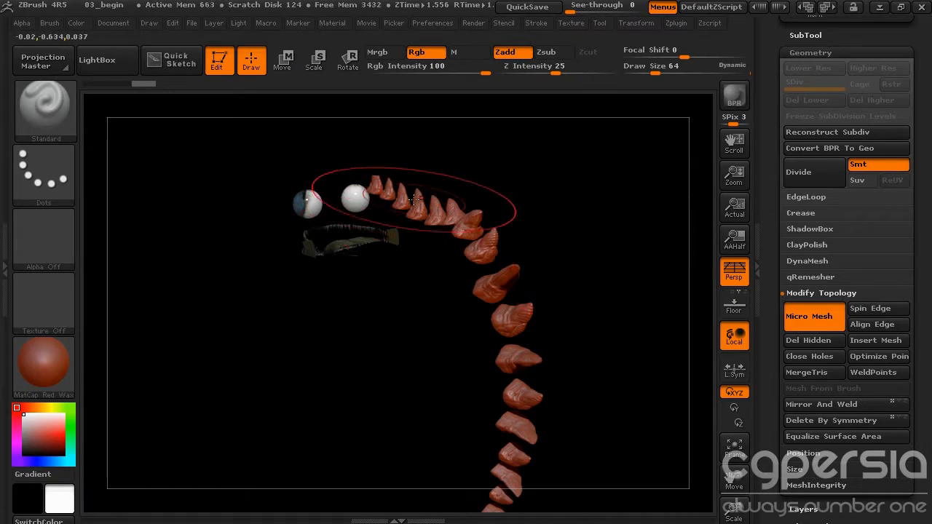
drag(572, 241, 587, 270)
click(733, 96)
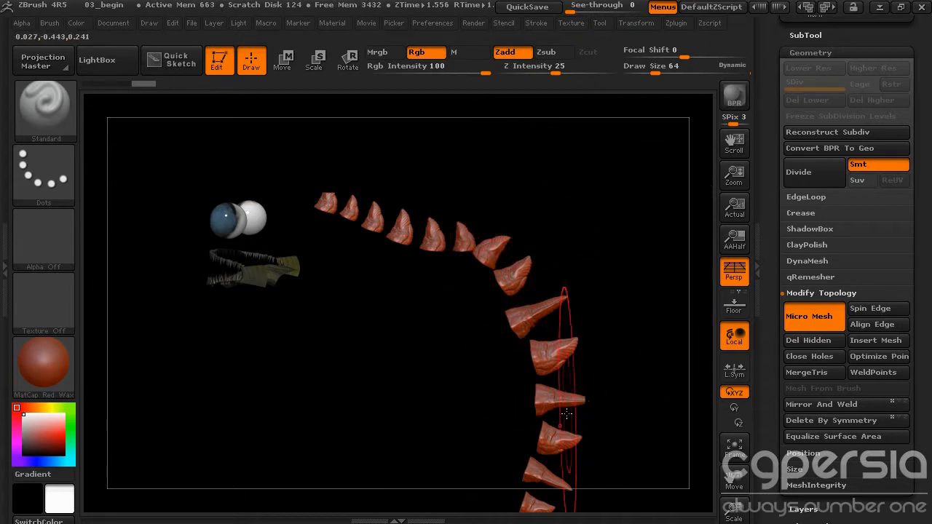
mouse_move(647, 376)
mouse_down()
mouse_move(565, 413)
mouse_move(622, 310)
mouse_move(578, 364)
mouse_move(642, 273)
mouse_move(604, 227)
mouse_move(601, 318)
mouse_up()
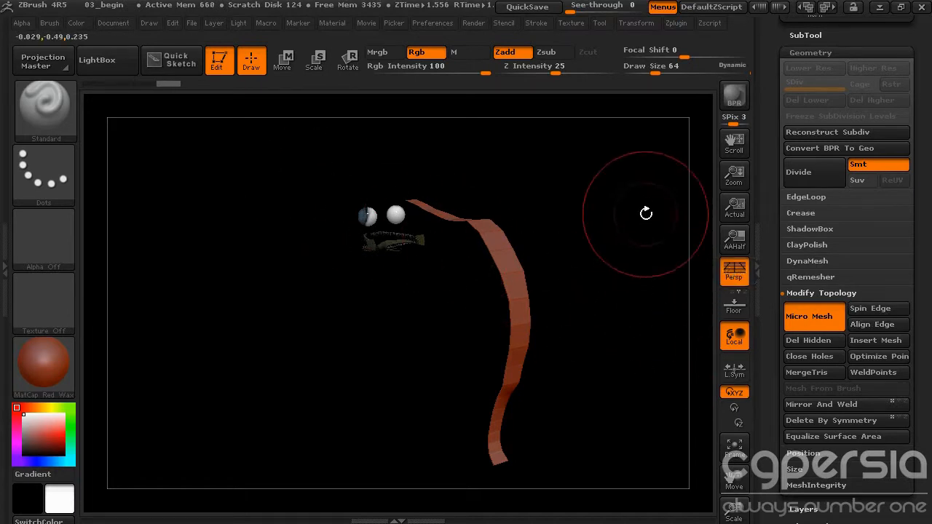
click(733, 99)
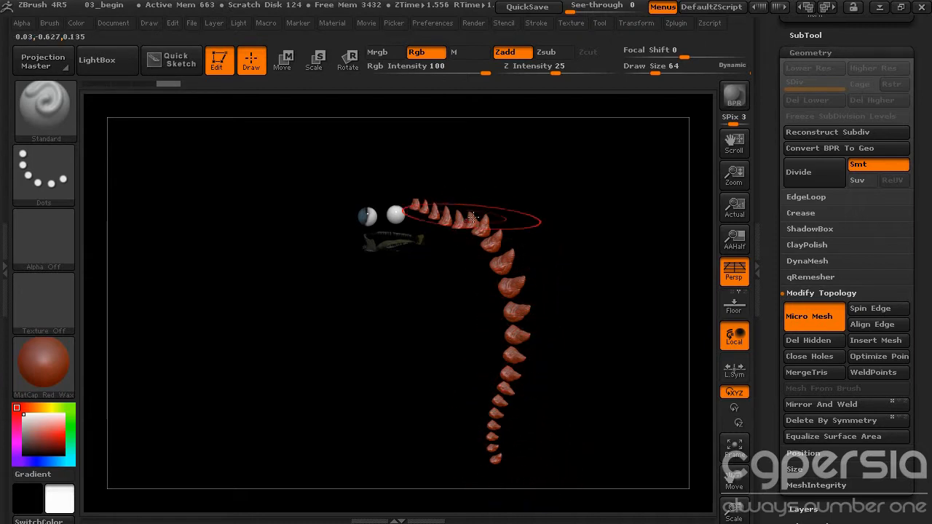
drag(486, 212, 710, 306)
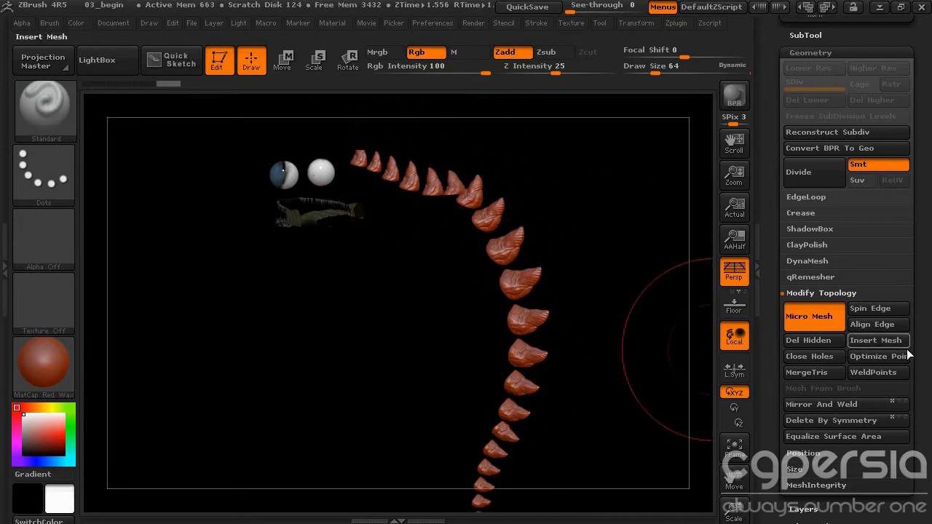
Step: Apply Spin Edge to the back strip twice, rendering a BPR preview after each spin to compare horn directions
click(879, 309)
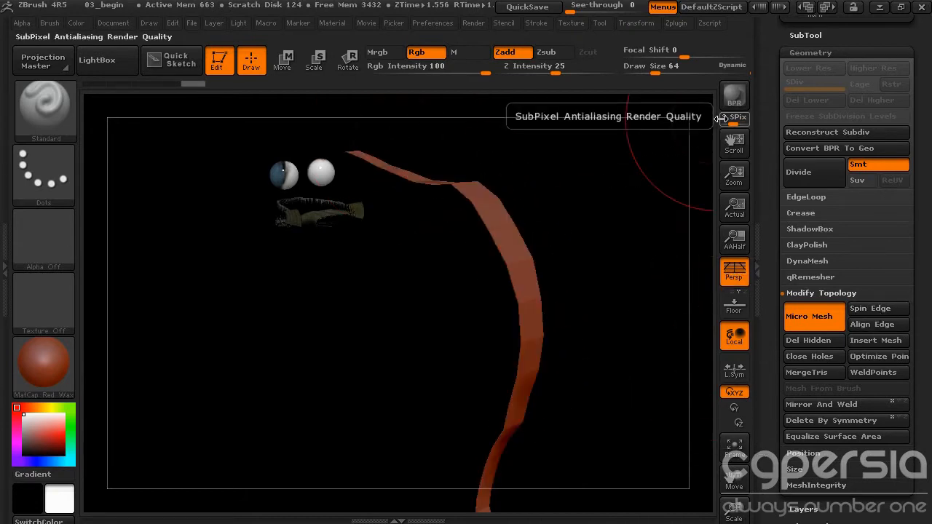
click(734, 99)
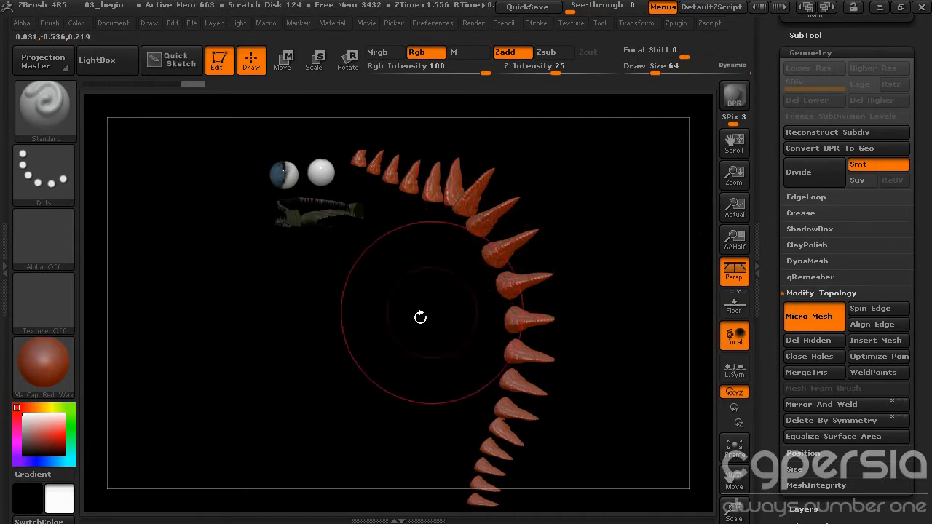
click(882, 308)
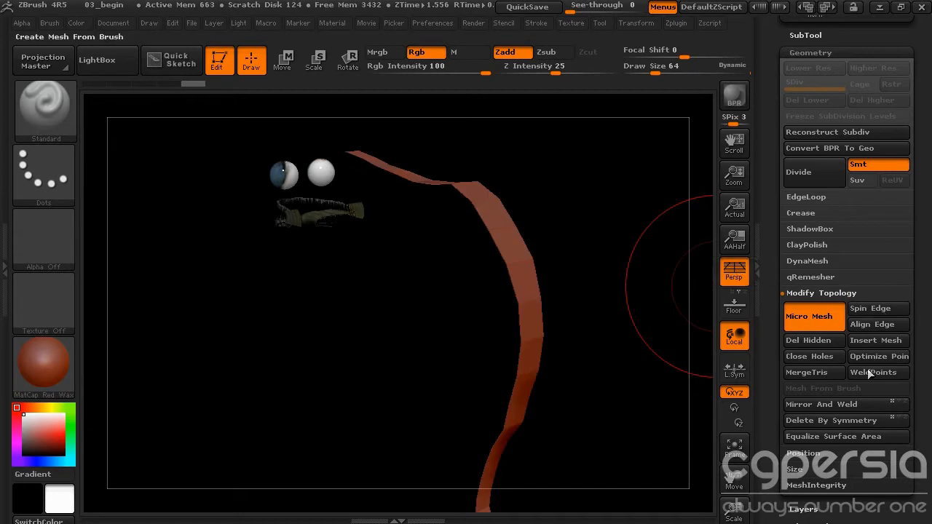
click(734, 100)
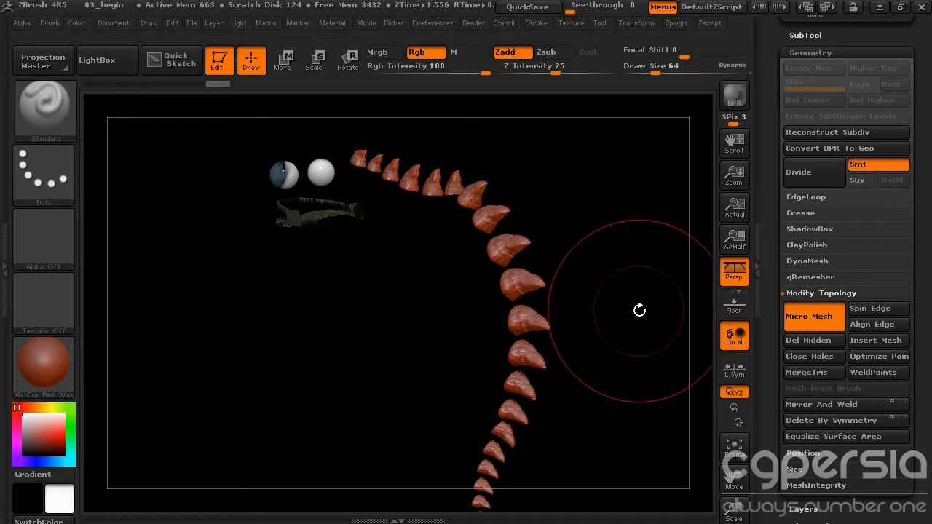
Step: Show the creature subtool again and render the horns in place along its back
alt+drag(638, 328, 644, 287)
drag(770, 187, 773, 283)
click(811, 234)
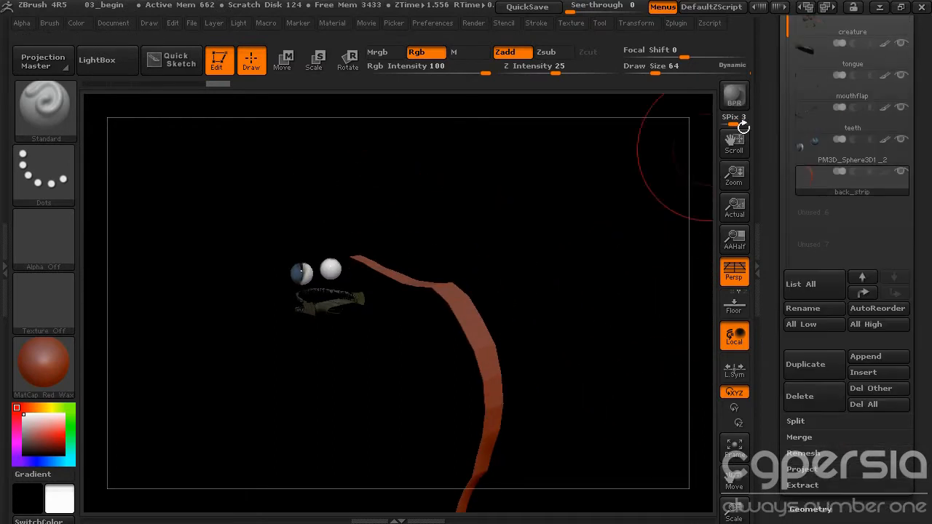
drag(772, 86, 772, 184)
click(901, 110)
drag(690, 201, 663, 240)
click(735, 100)
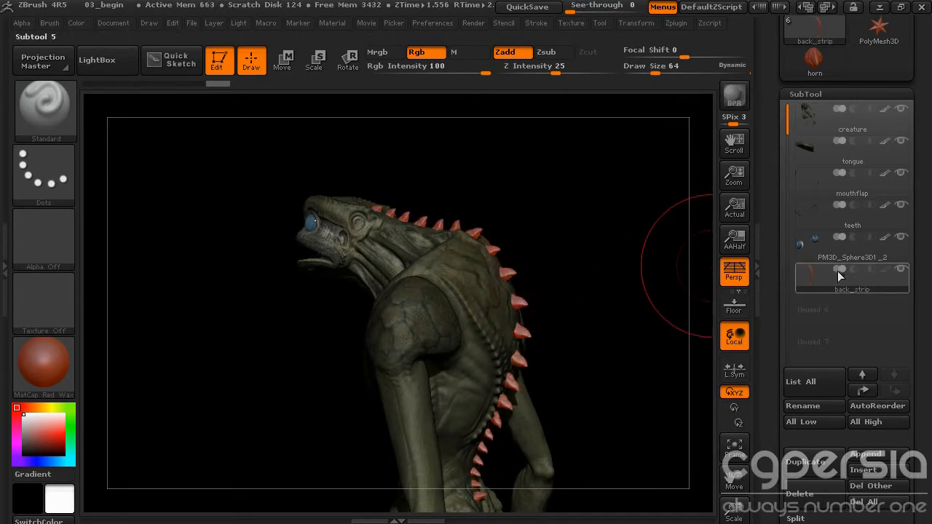
Step: Select the Move brush with draw size 78 and activate X symmetry for editing the back strip
drag(596, 248, 608, 131)
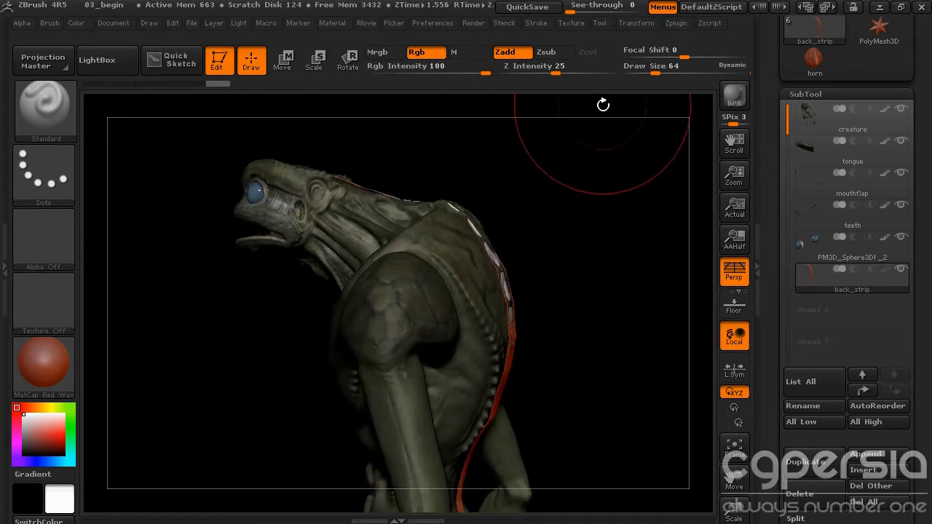
click(631, 23)
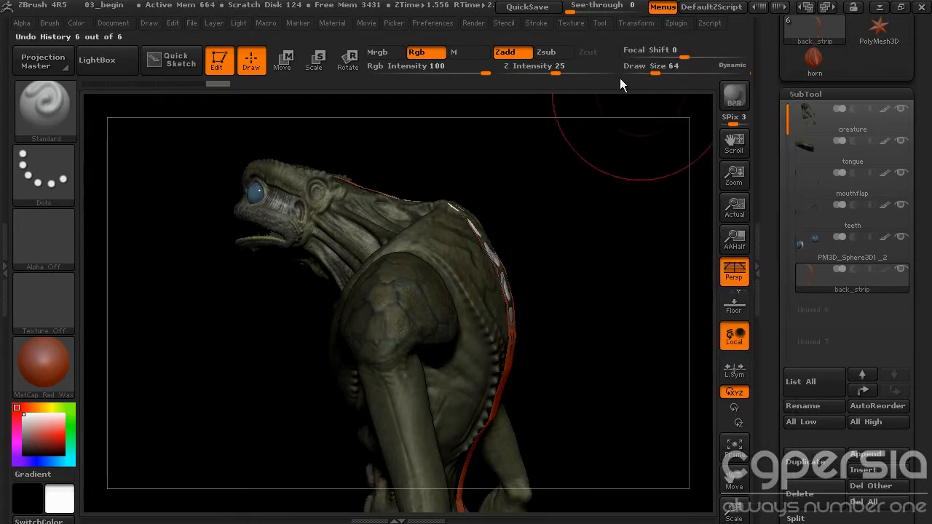
drag(655, 68, 658, 69)
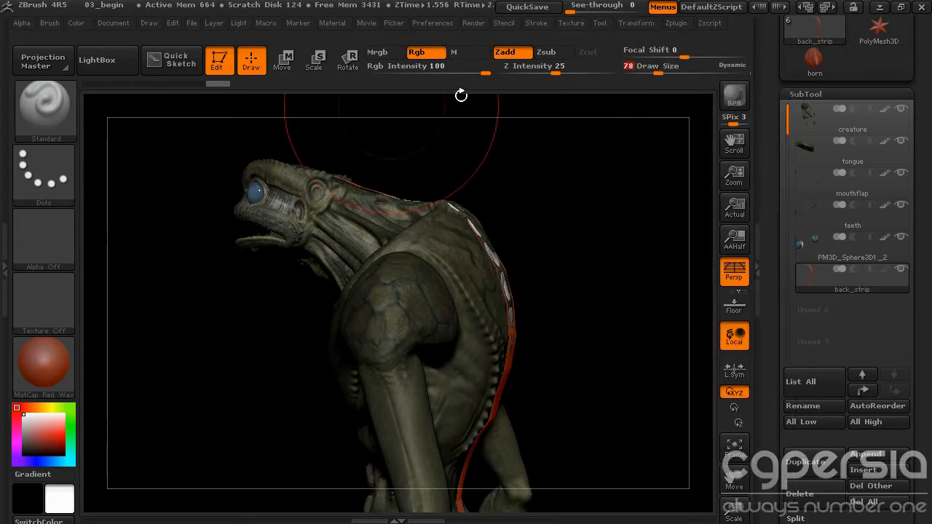
click(49, 117)
key(m)
key(v)
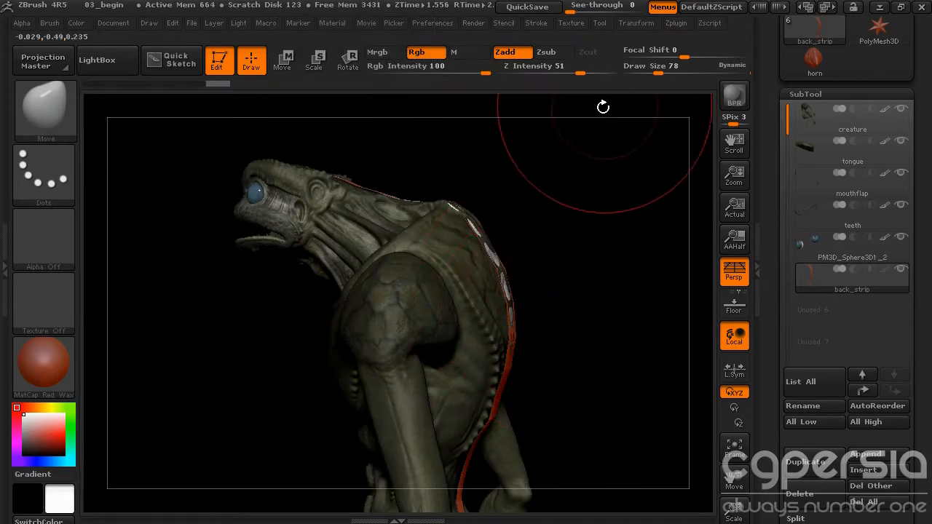
click(635, 22)
click(696, 378)
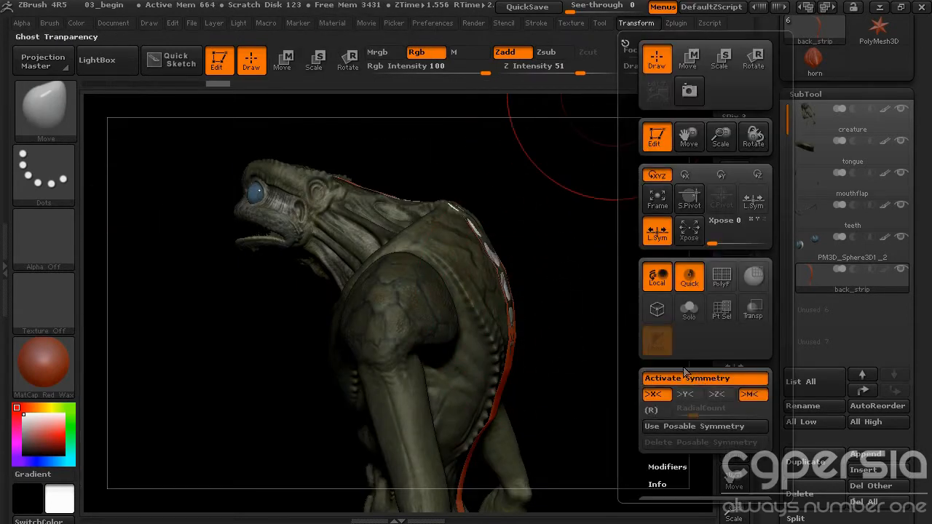
Step: Reshape the back strip along the creature's neck and upper back with draw size 45, and check the rendered horns
drag(659, 74, 651, 74)
mouse_move(605, 191)
alt+mouse_down()
mouse_move(601, 218)
mouse_move(613, 234)
alt+mouse_up()
drag(543, 201, 536, 202)
drag(546, 248, 552, 248)
mouse_move(575, 164)
mouse_down()
mouse_move(586, 170)
mouse_move(492, 217)
mouse_up()
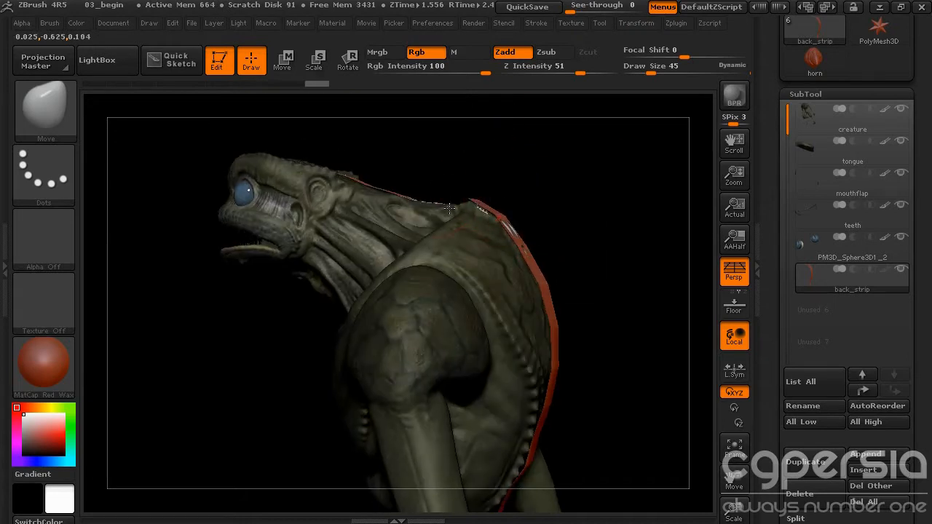
drag(541, 195, 564, 182)
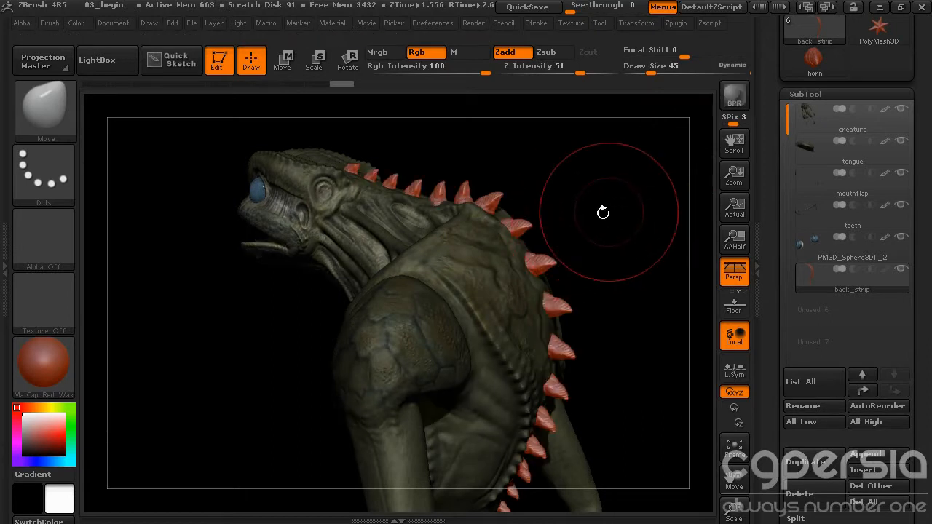
drag(627, 210, 628, 203)
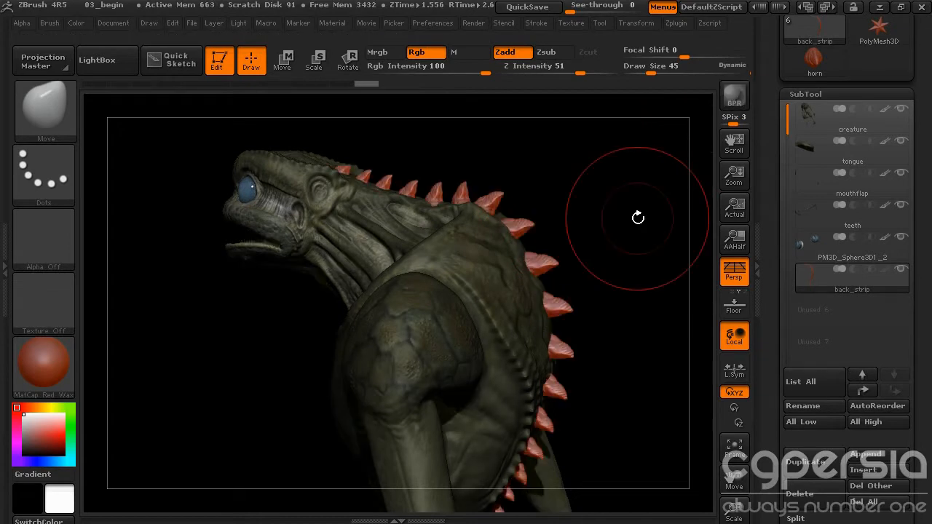
Step: Convert the BPR-rendered horns on the back strip into real geometry
drag(777, 311, 763, 179)
click(803, 197)
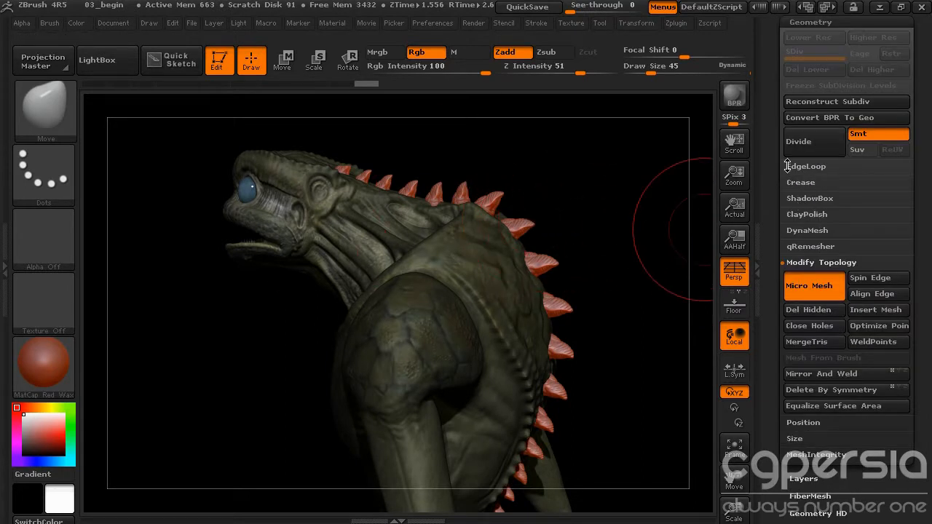
click(817, 119)
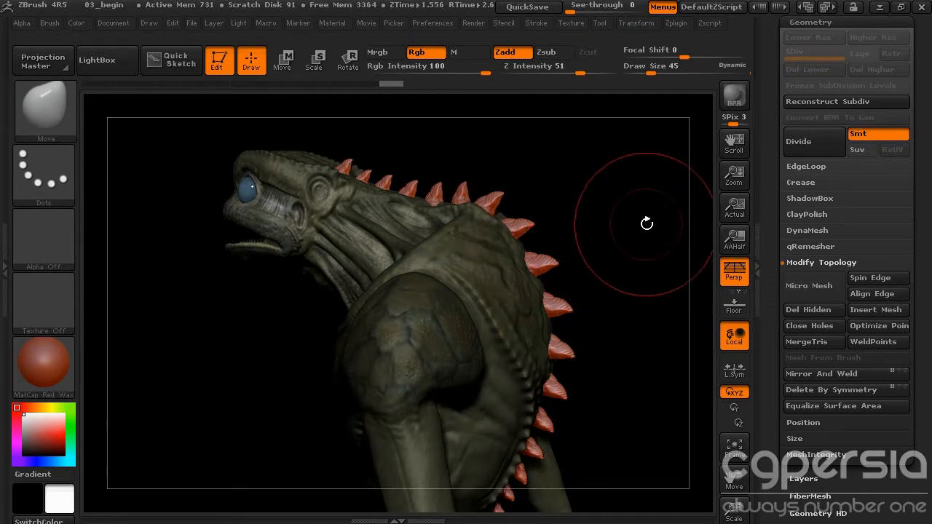
Step: Switch the material of the converted horns to BasicMaterial
mouse_move(653, 220)
mouse_down()
mouse_move(643, 247)
mouse_move(691, 186)
mouse_up()
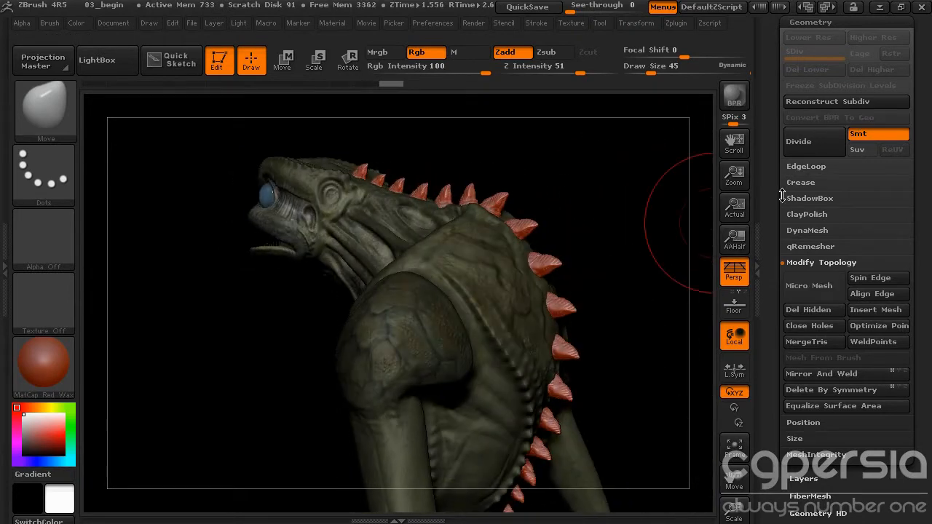
click(53, 374)
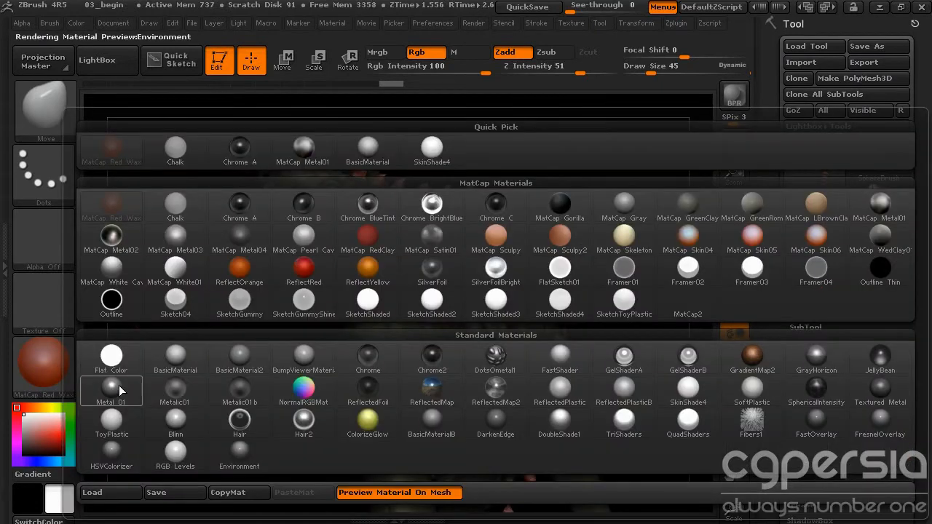
click(175, 357)
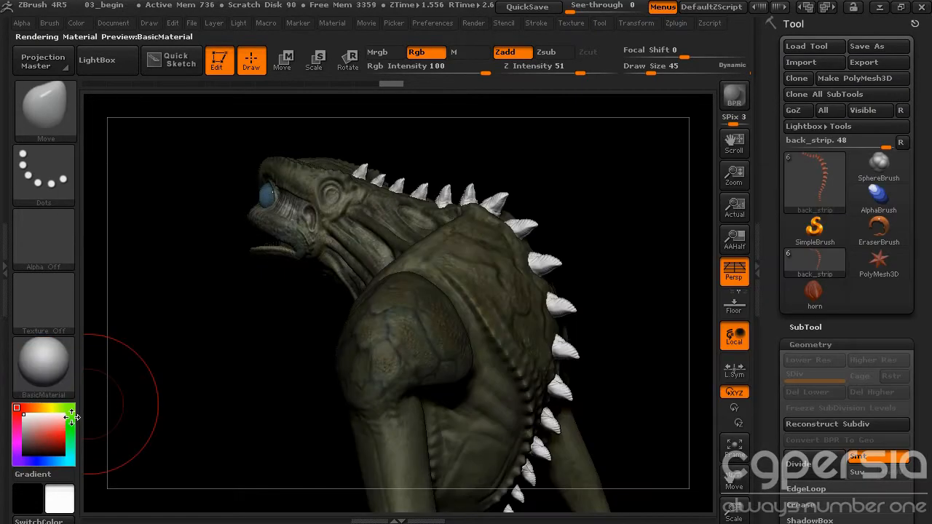
Step: Set the current color for the horns to a dark green with red 48, green 66 and blue 38
click(72, 417)
click(49, 440)
click(40, 445)
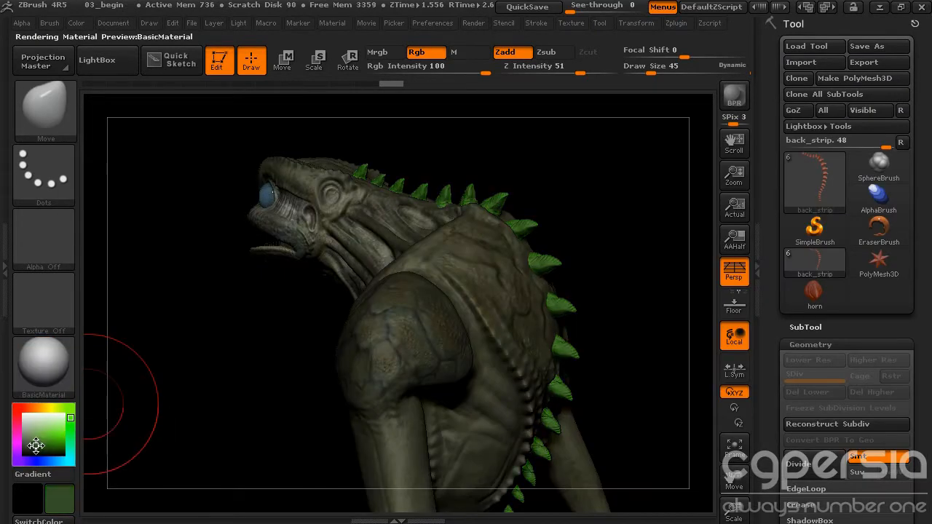
click(34, 446)
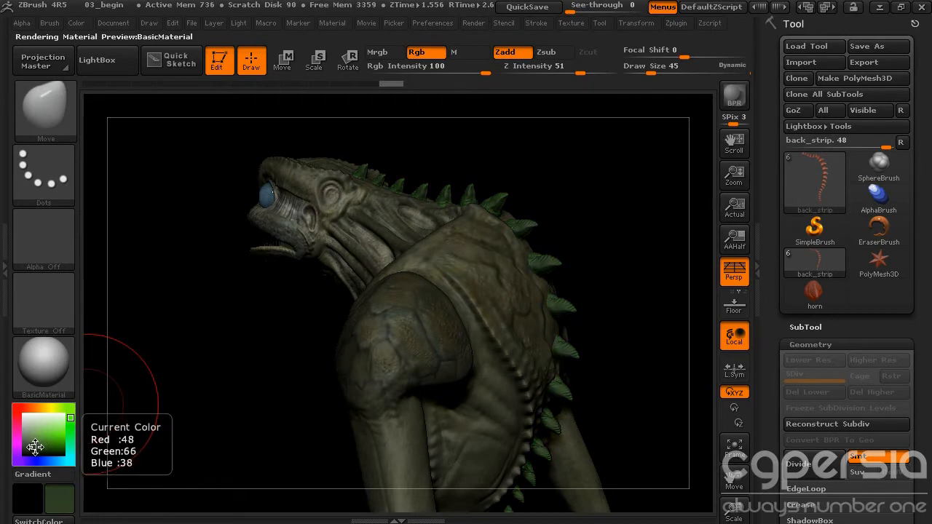
Step: Fill the back_strip horns with both the dark green color and BasicMaterial using Mrgb
click(812, 326)
drag(815, 322, 812, 188)
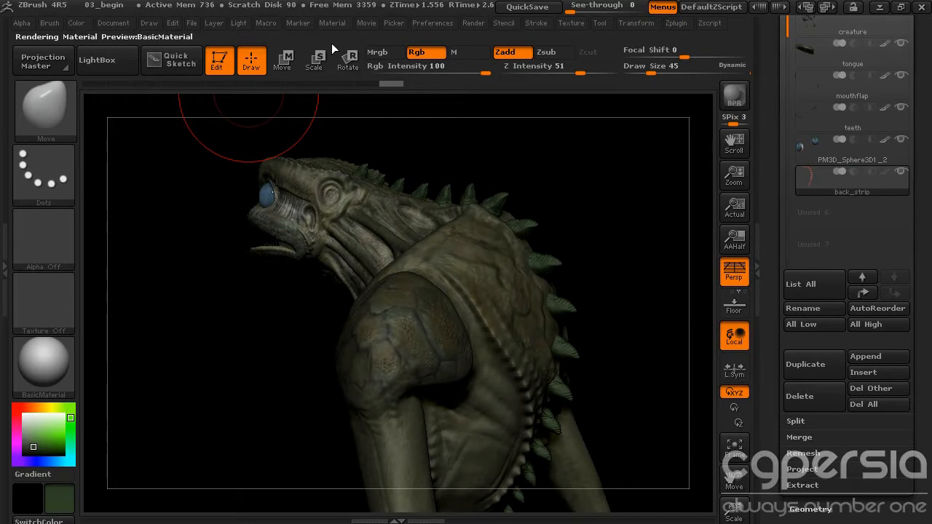
click(380, 53)
click(76, 23)
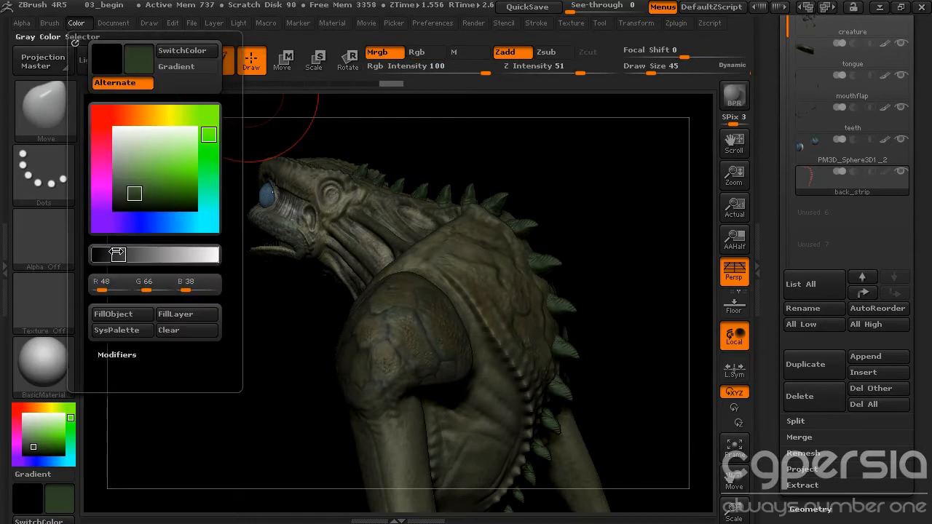
click(117, 314)
Step: Inspect the filled horns along the creature's neck and back from several angles, including the full figure
drag(624, 291, 449, 253)
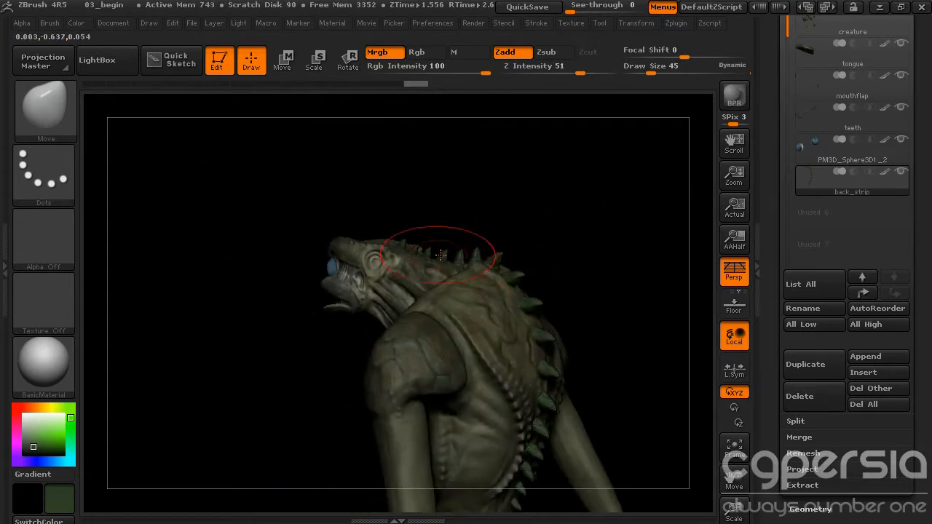
drag(553, 368, 516, 292)
drag(592, 314, 633, 218)
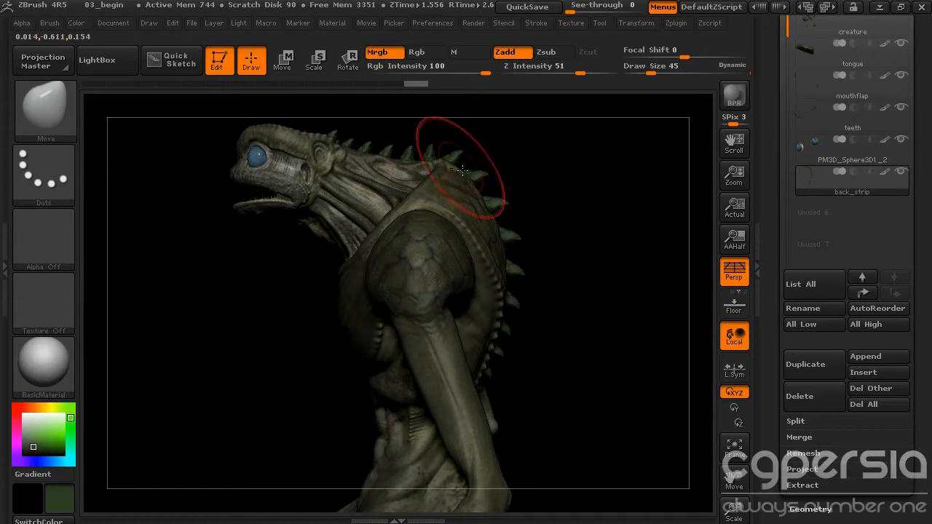
drag(579, 285, 460, 217)
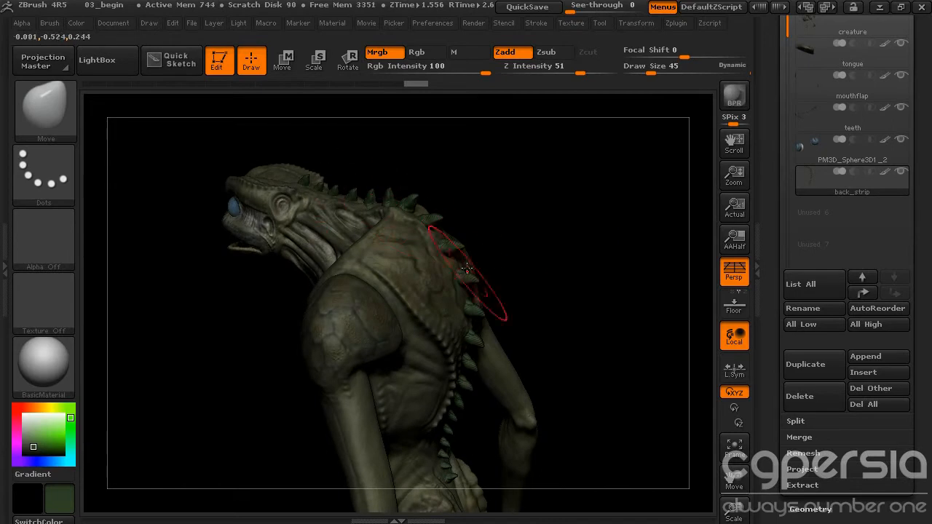
drag(492, 354, 609, 254)
drag(609, 290, 626, 229)
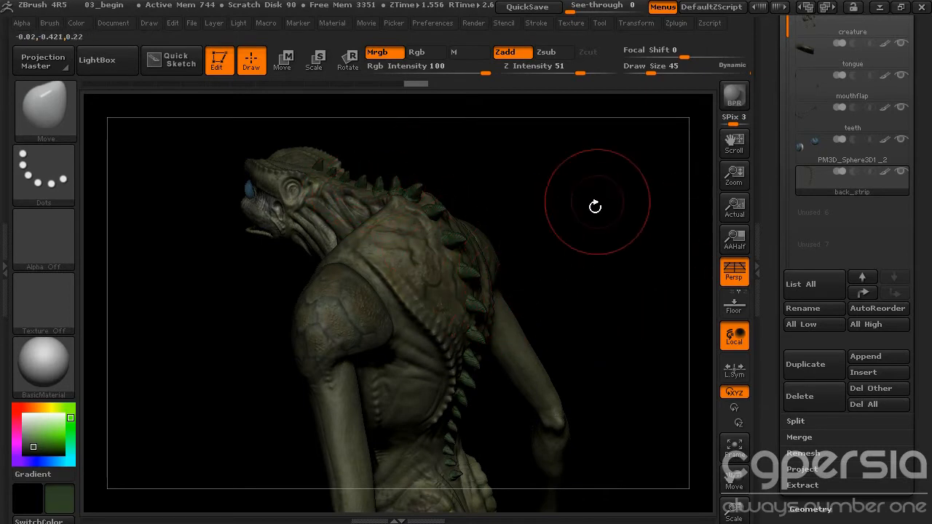
mouse_move(476, 196)
mouse_down()
mouse_move(578, 245)
mouse_move(416, 229)
mouse_up()
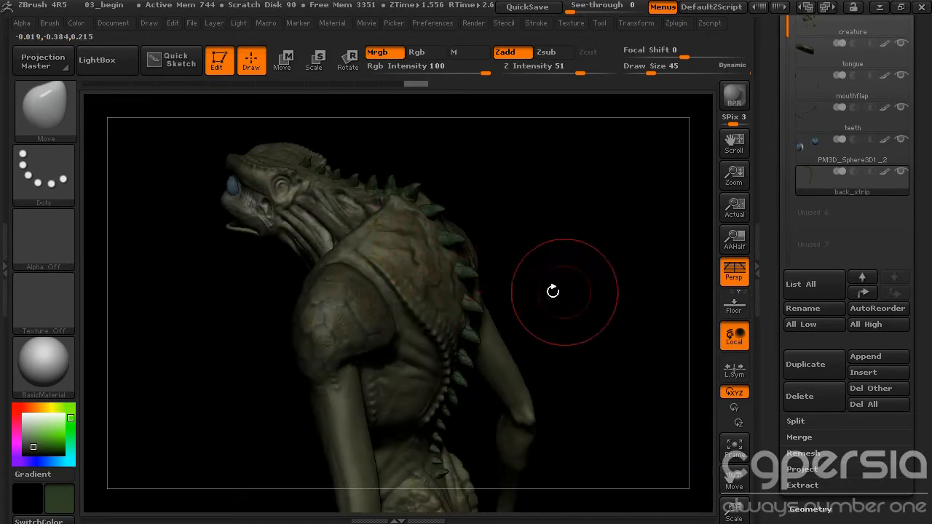
drag(534, 285, 597, 259)
drag(539, 281, 600, 259)
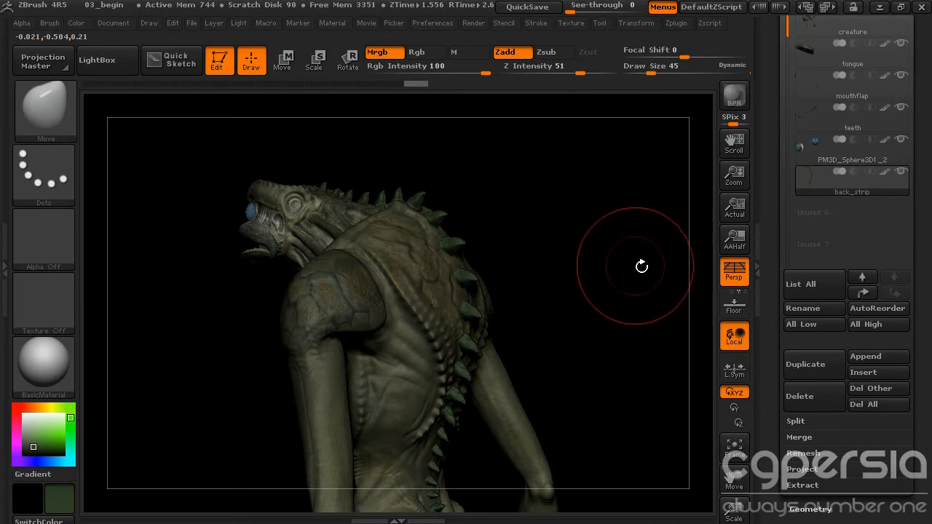
mouse_move(636, 299)
mouse_down()
mouse_move(623, 316)
mouse_move(636, 316)
mouse_move(521, 302)
mouse_move(639, 270)
mouse_move(624, 308)
mouse_move(461, 281)
mouse_move(543, 281)
mouse_move(572, 297)
mouse_move(584, 231)
mouse_move(630, 235)
mouse_move(561, 241)
mouse_move(568, 261)
mouse_move(605, 238)
mouse_up()
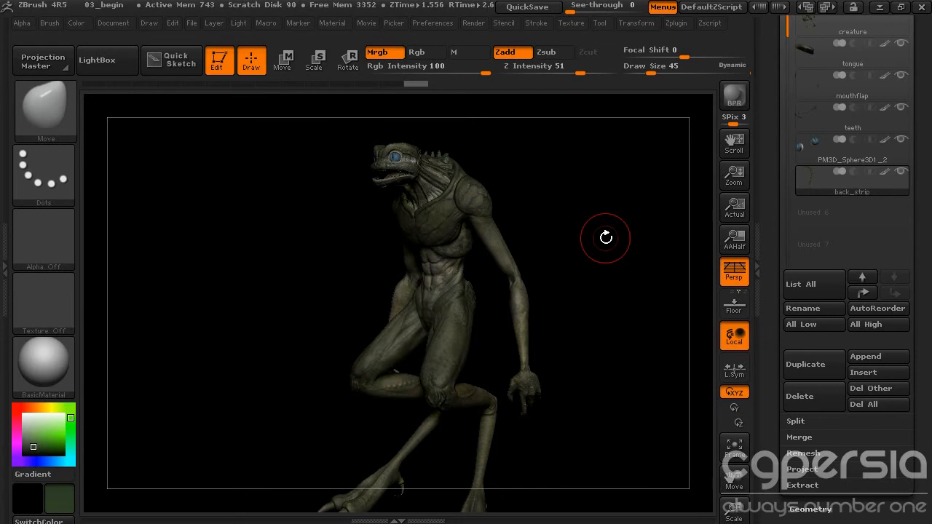